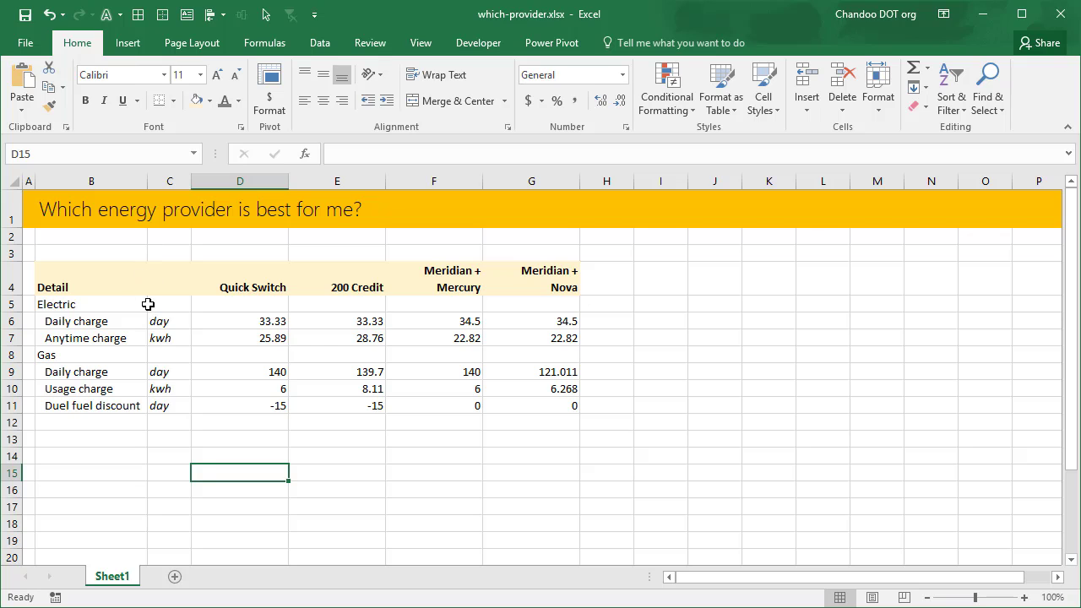
- Collapse the ribbon and step across the provider headings from Quick Switch to Meridian + Nova
double_click(97, 49)
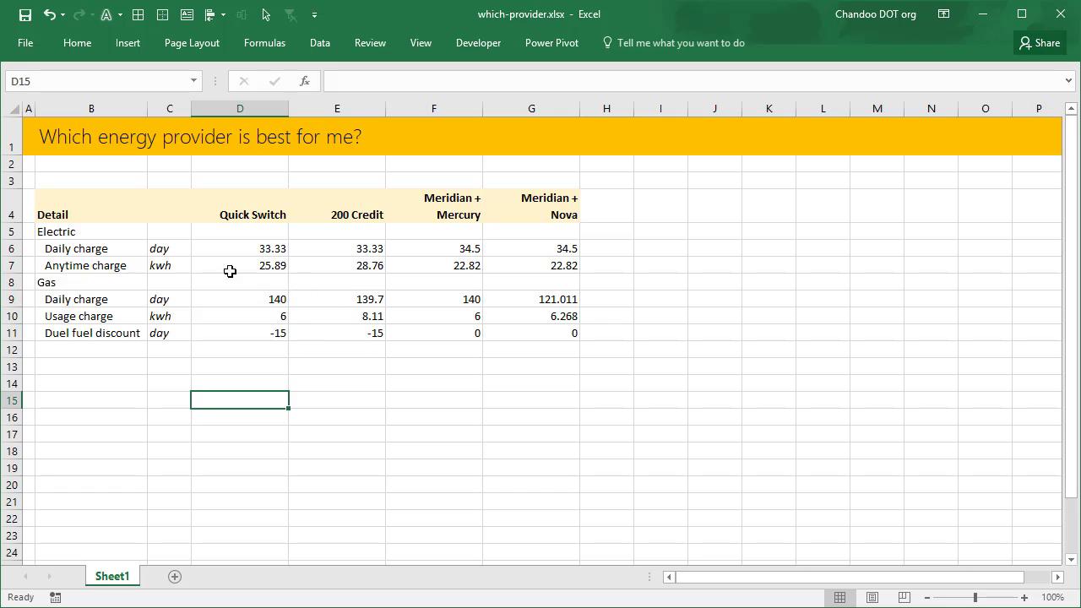
left_click(241, 211)
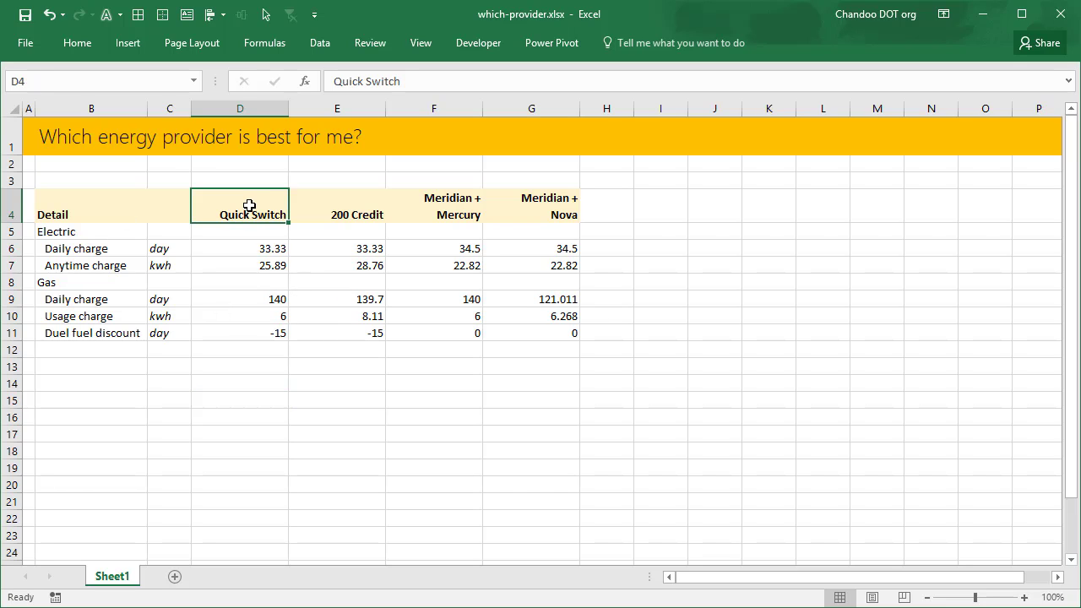
left_click(319, 206)
left_click(443, 205)
left_click(562, 196)
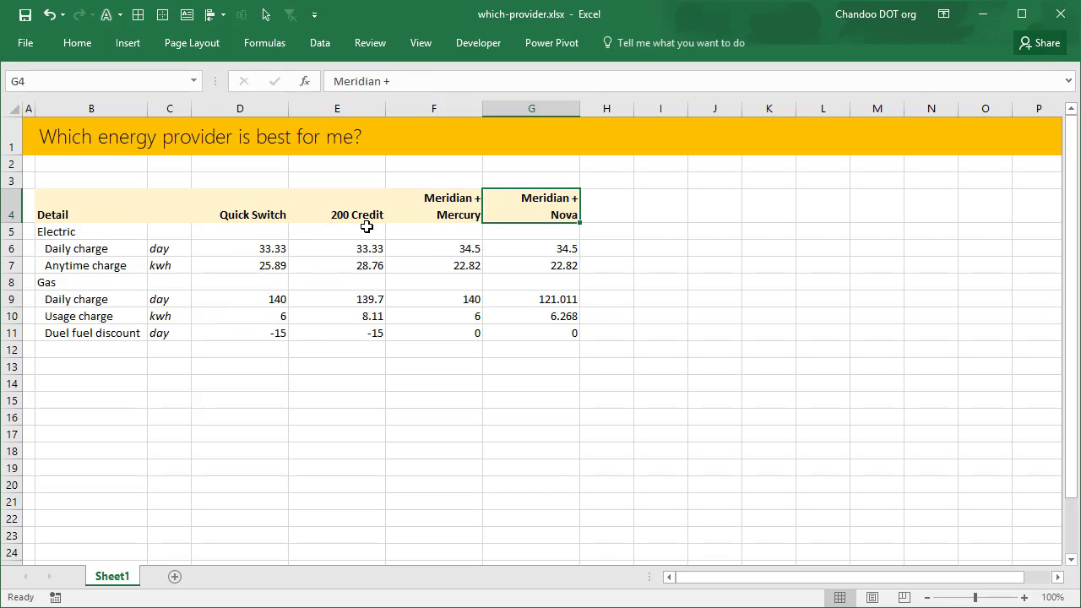
- Review the Quick Switch and 200 Credit headings, the Meridian + Mercury gas charges and the Quick Switch daily charge
left_click_drag(242, 202, 346, 203)
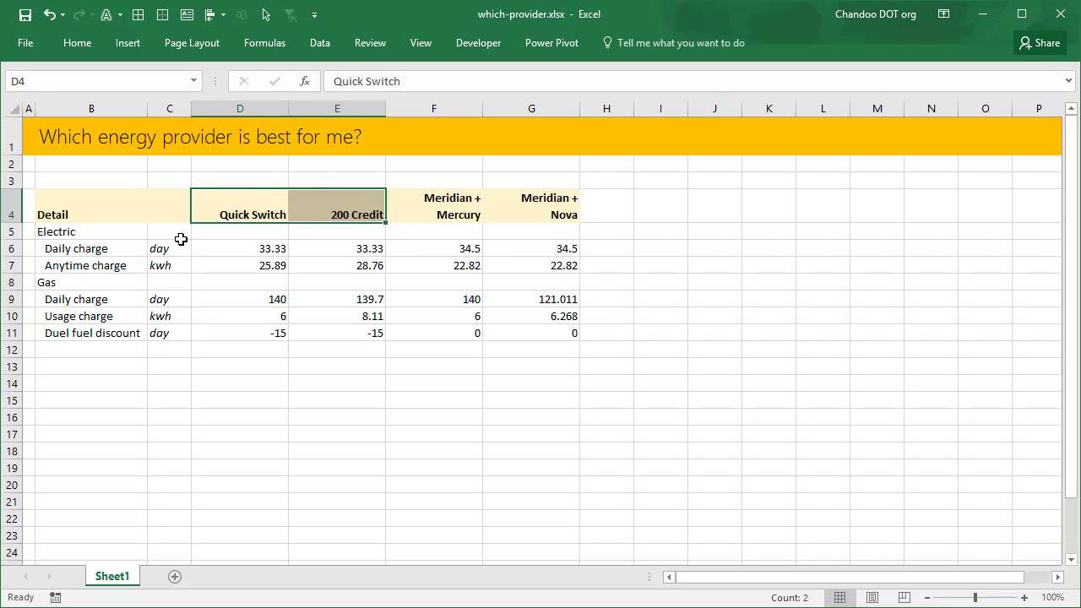
left_click(448, 203)
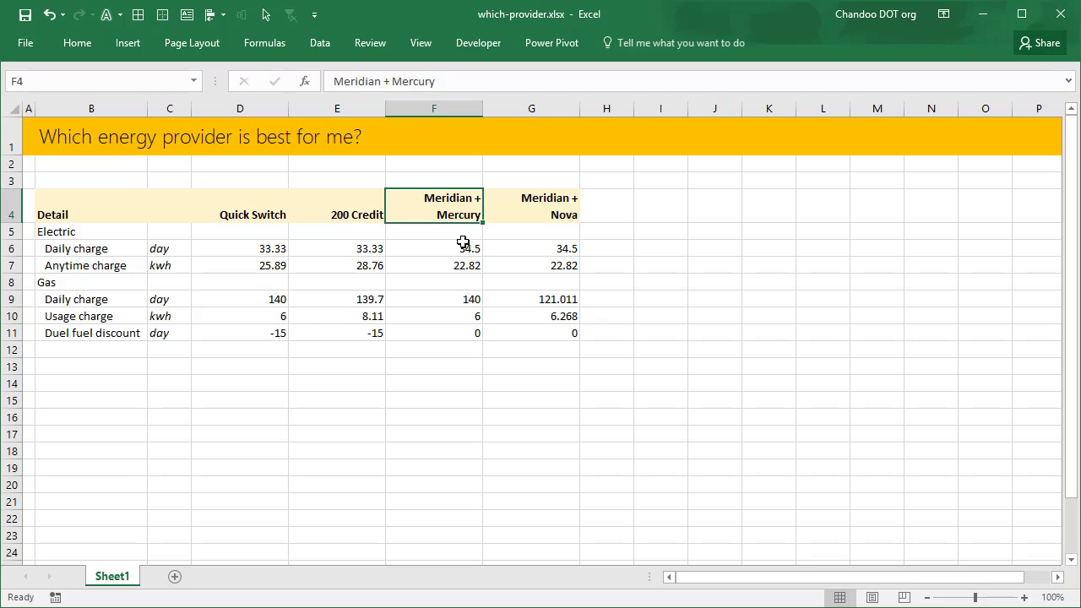
left_click_drag(468, 299, 468, 333)
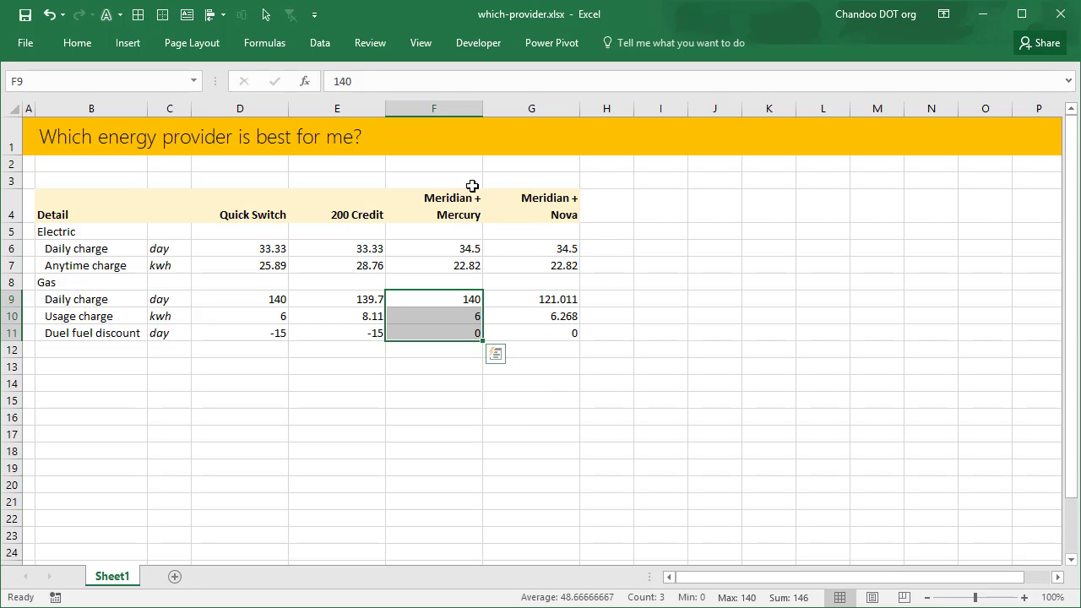
left_click(534, 208)
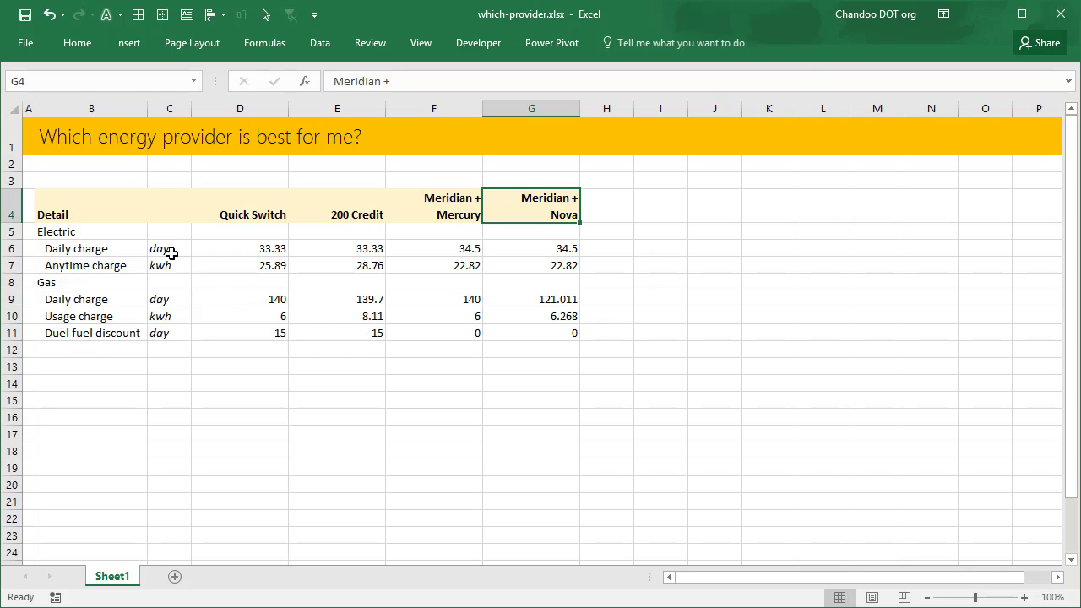
left_click(262, 250)
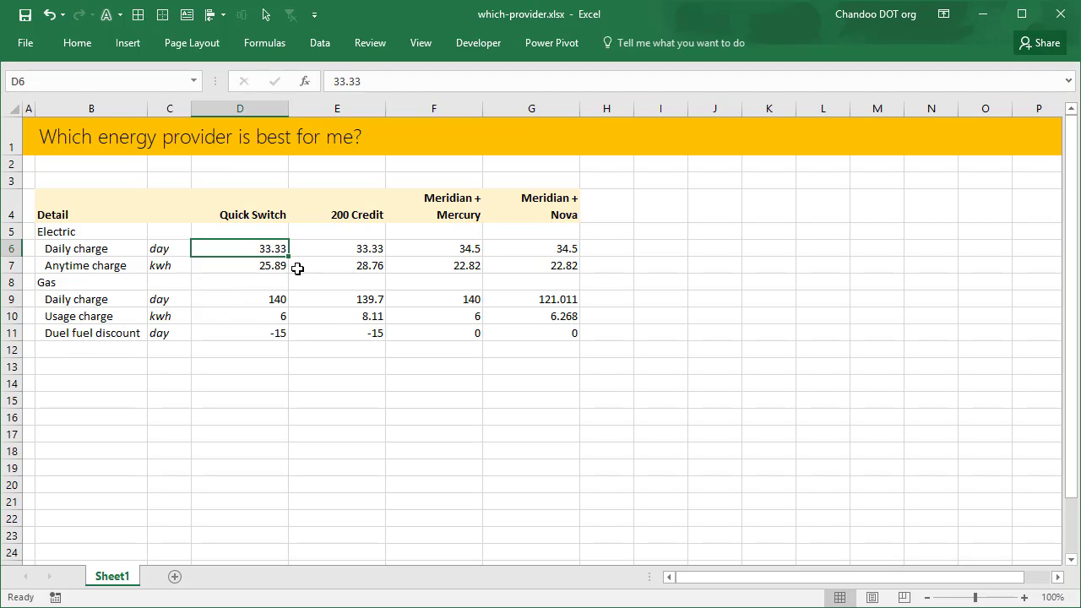
left_click(254, 267)
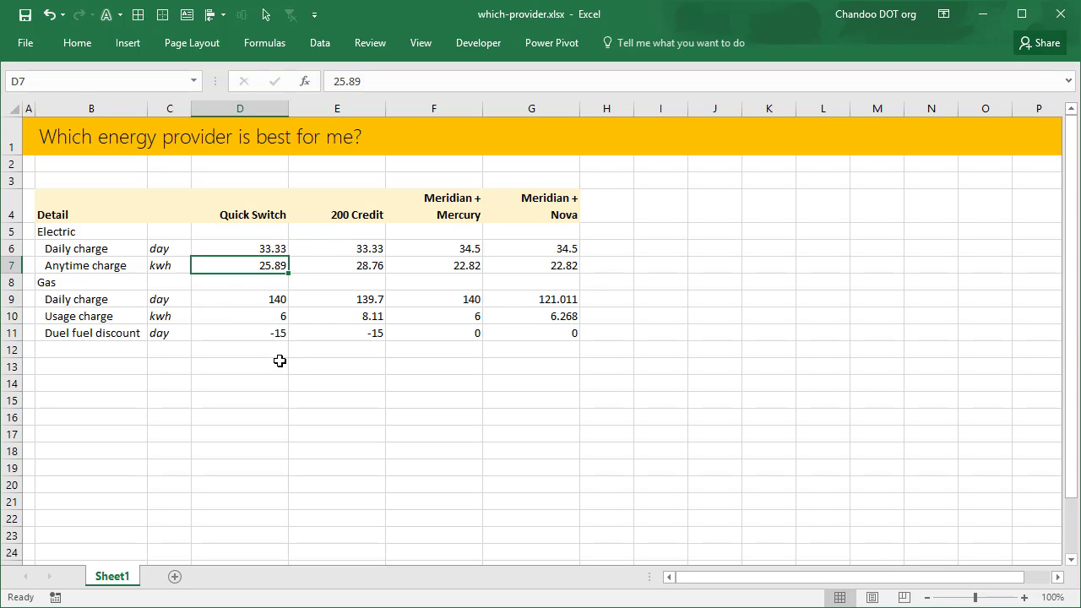
left_click(277, 334)
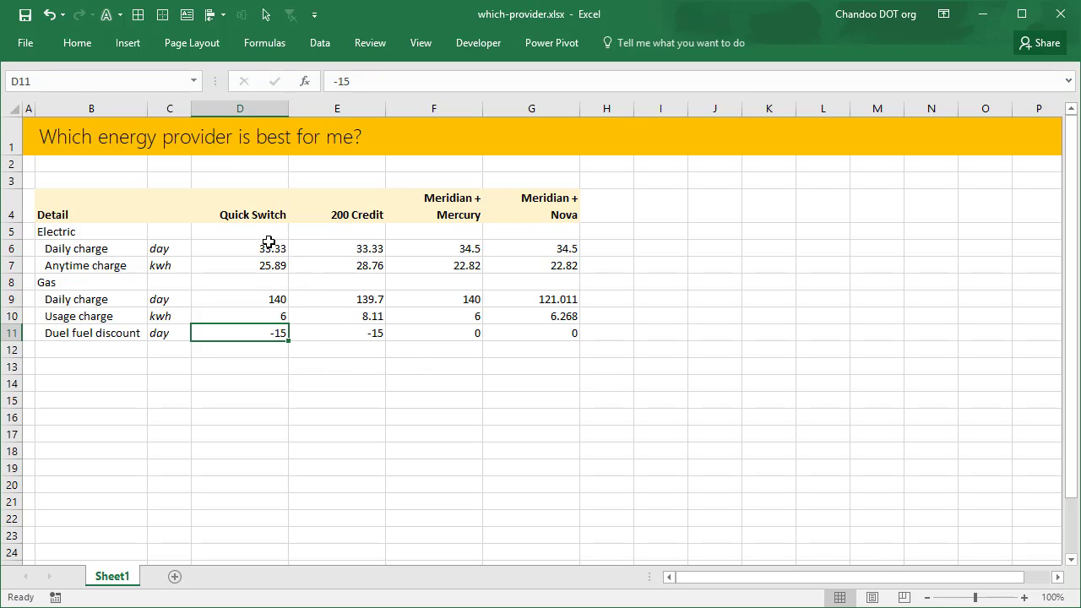
left_click(340, 198)
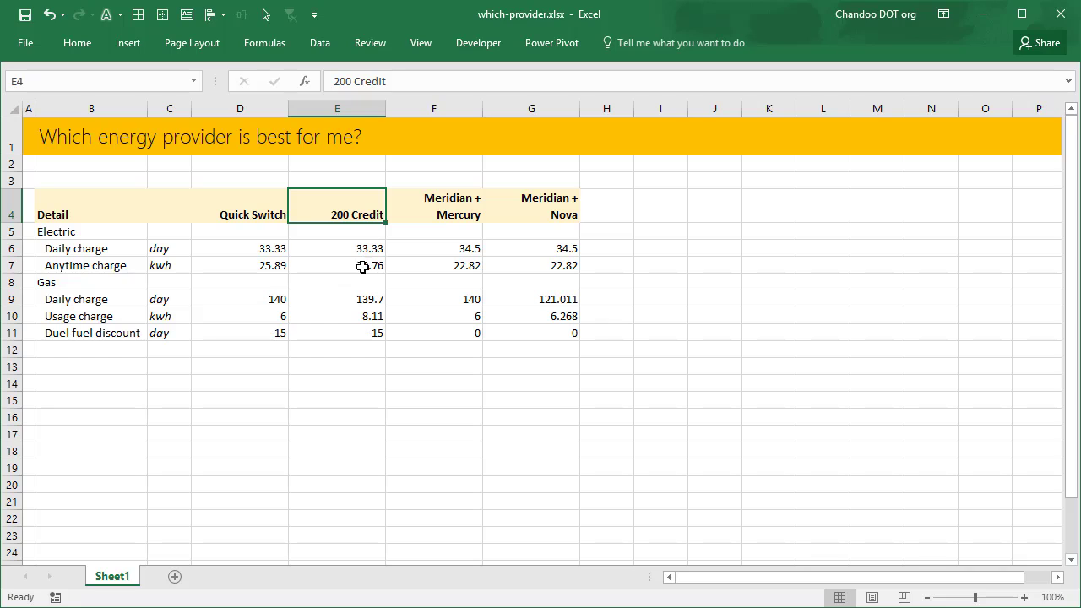
left_click(260, 230)
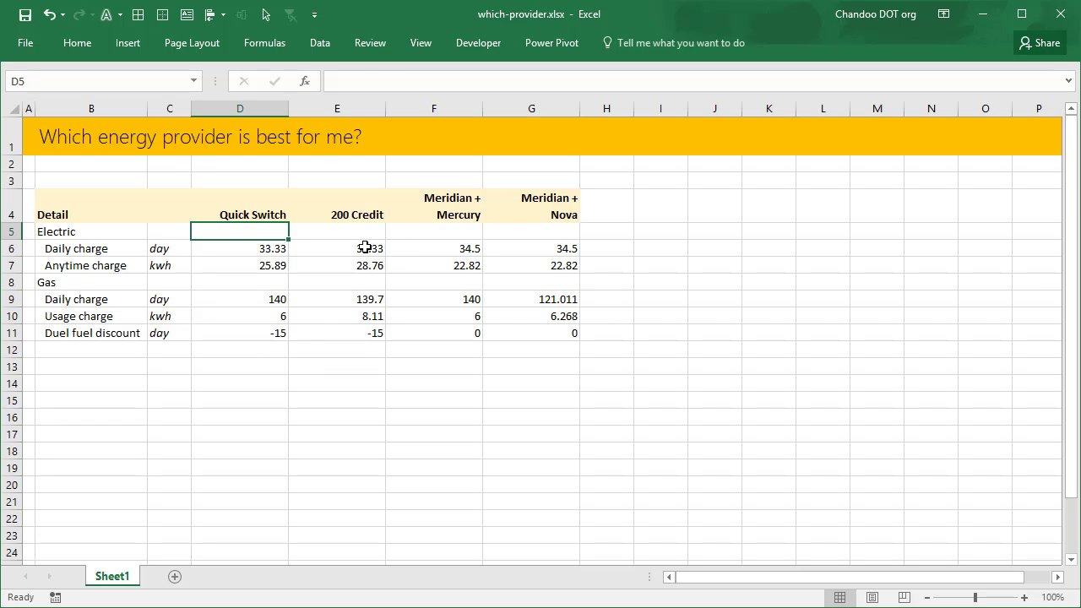
left_click(351, 205)
left_click_drag(351, 204, 365, 336)
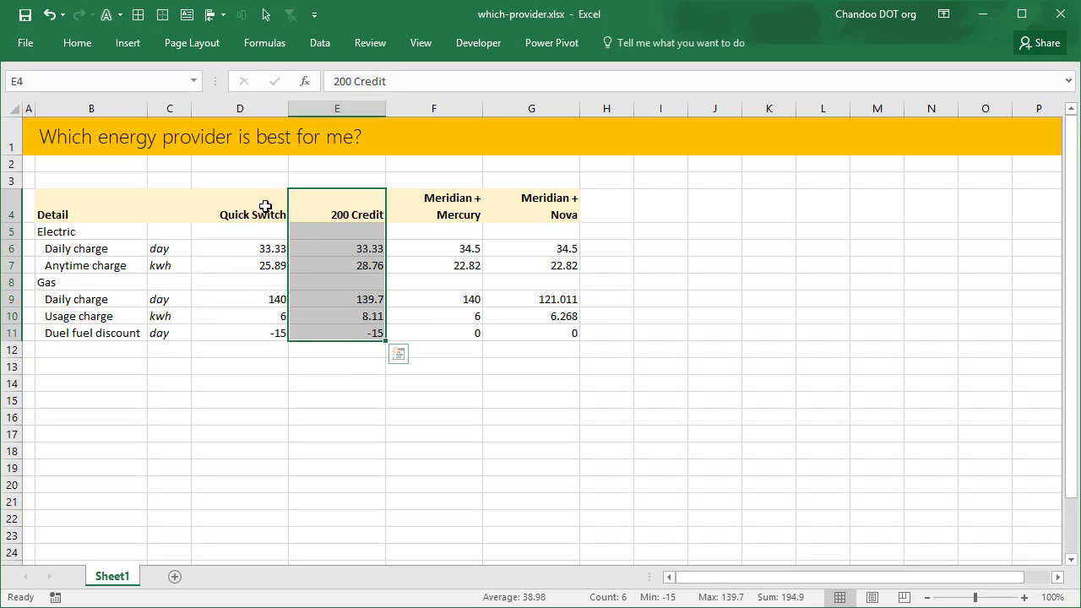
left_click(319, 185)
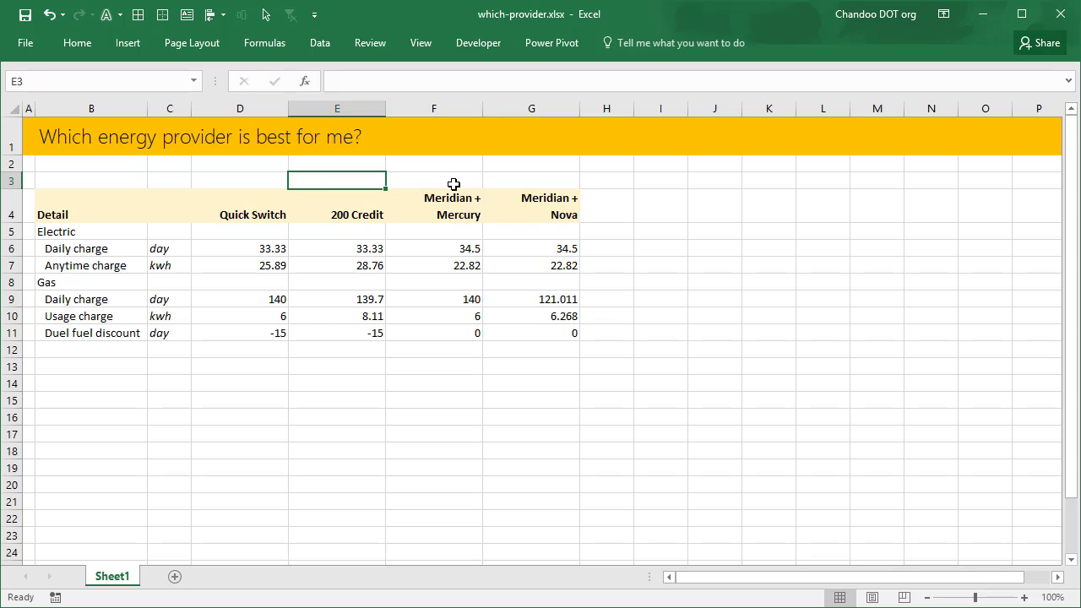
type("15000")
key("Return")
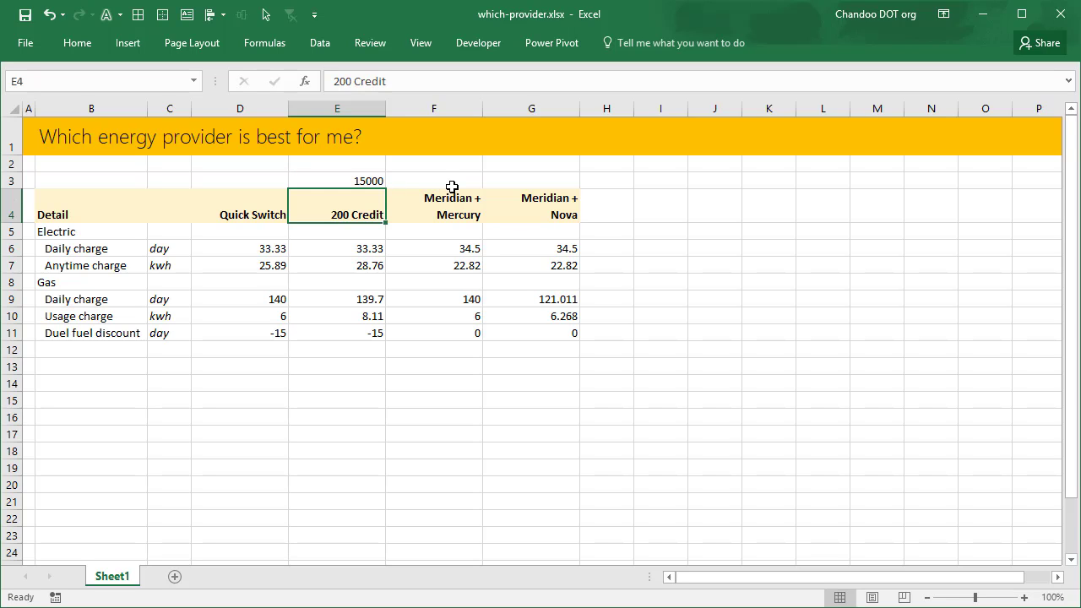
left_click(268, 181)
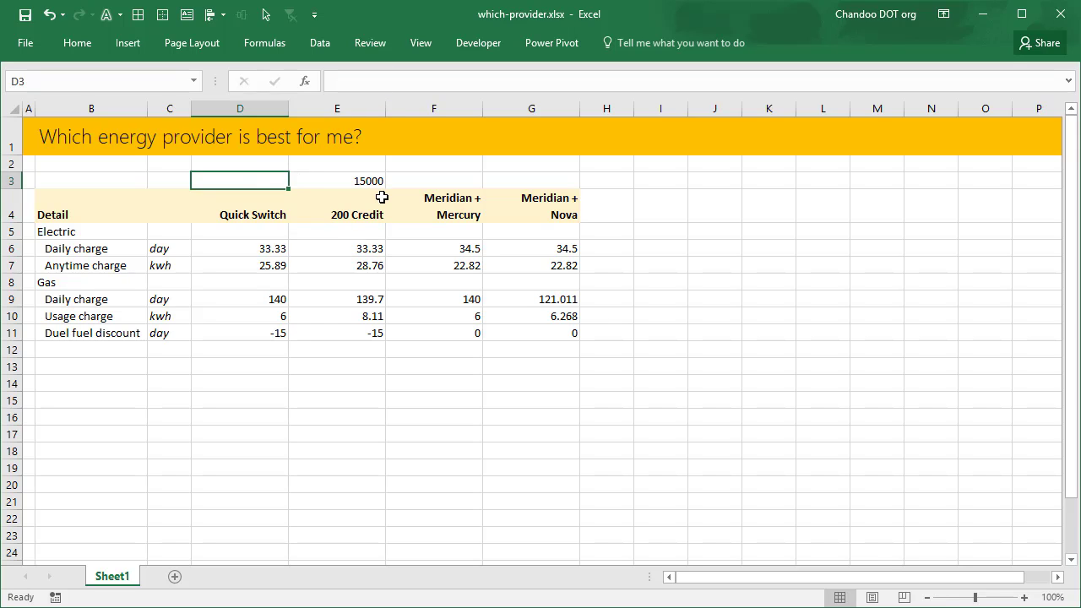
type("14000")
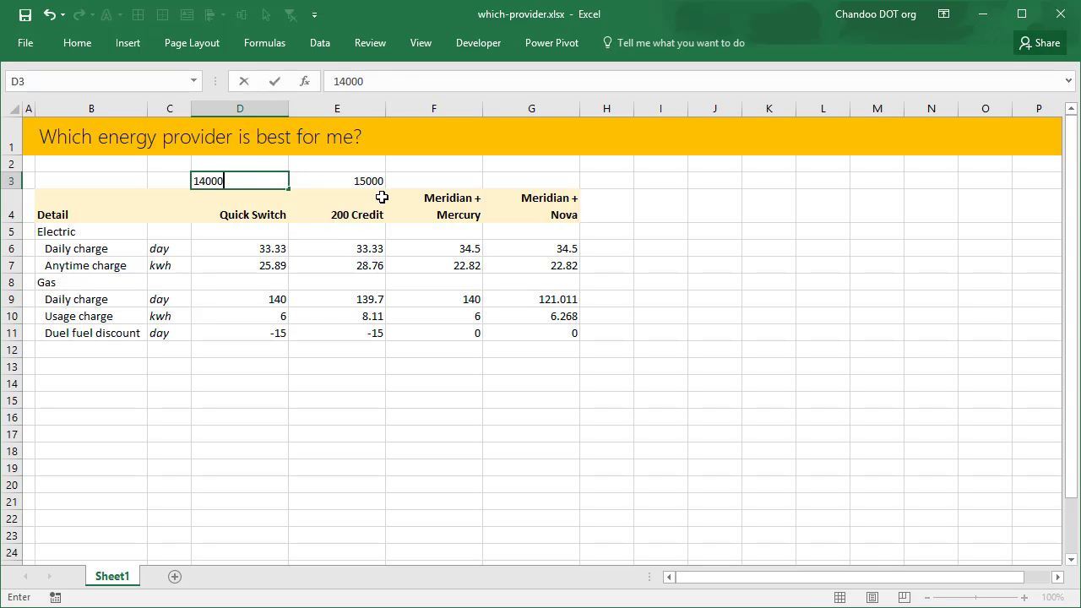
key("Return")
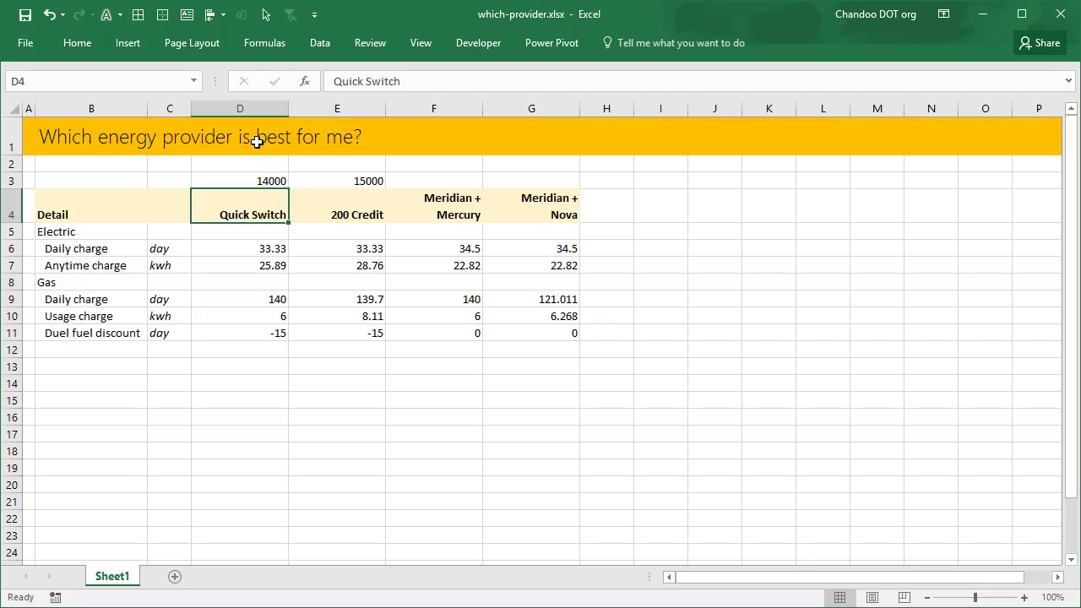
left_click(250, 181)
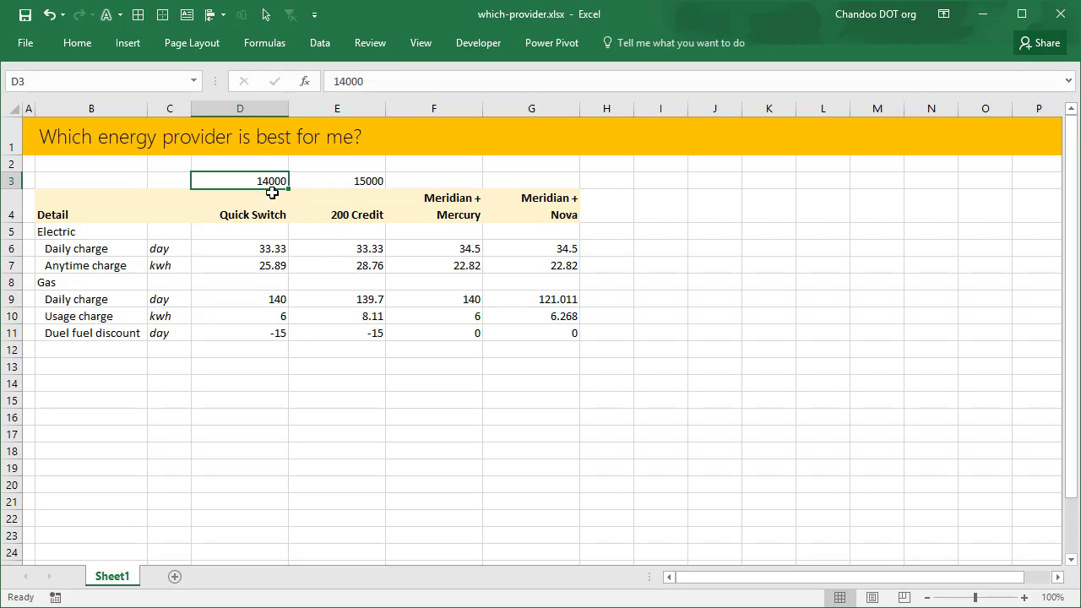
left_click(361, 213)
left_click(260, 183)
left_click_drag(354, 181, 250, 179)
key("Delete")
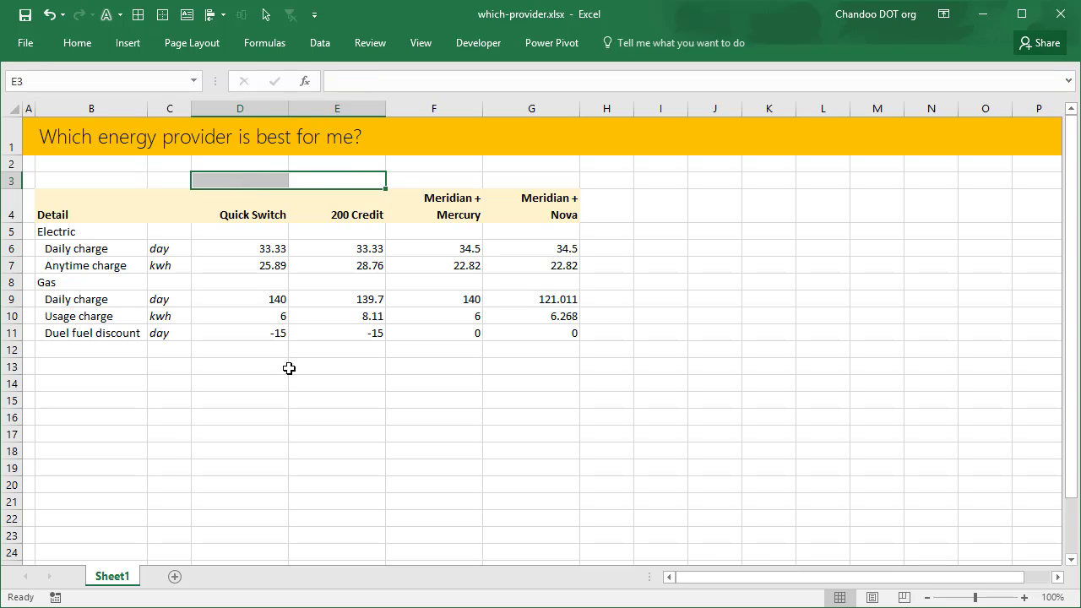
left_click(101, 383)
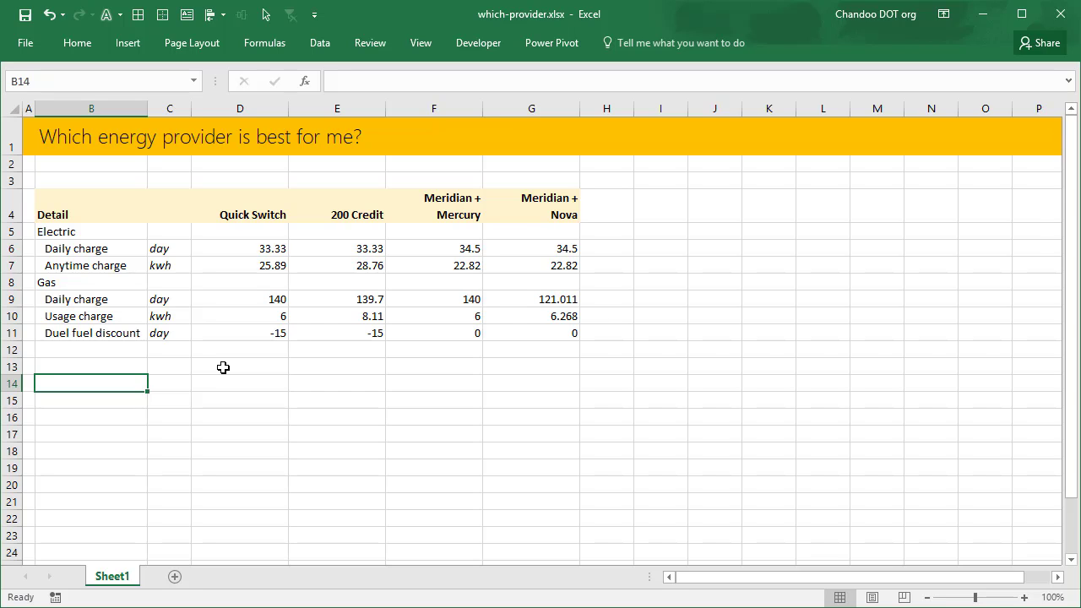
- Label B14 'Consumption', B15 'Electricity' and C15 'Gas' below the table
left_click_drag(250, 387, 564, 382)
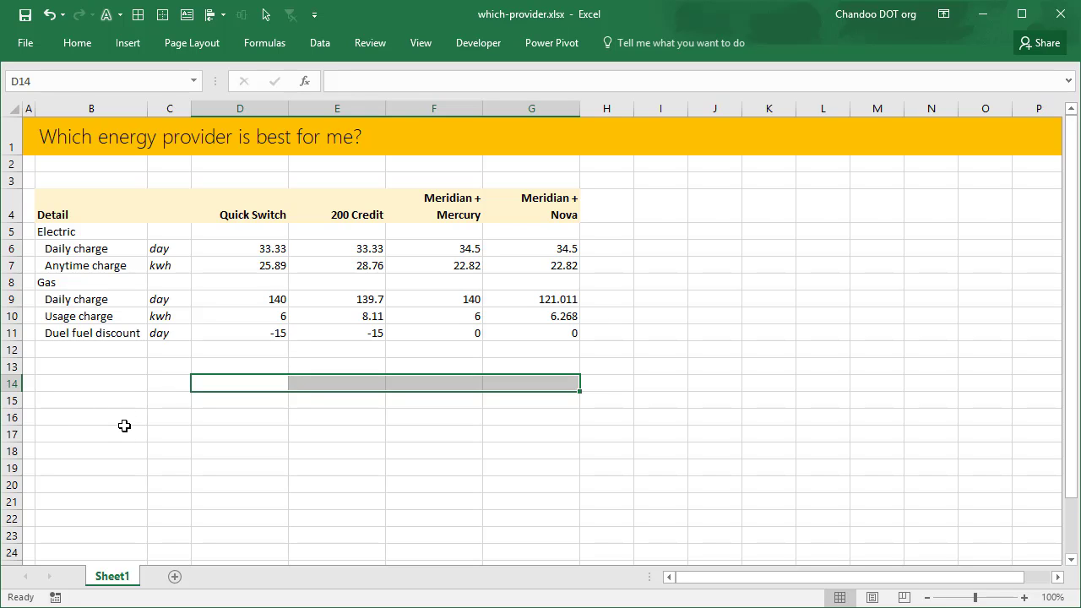
left_click(110, 380)
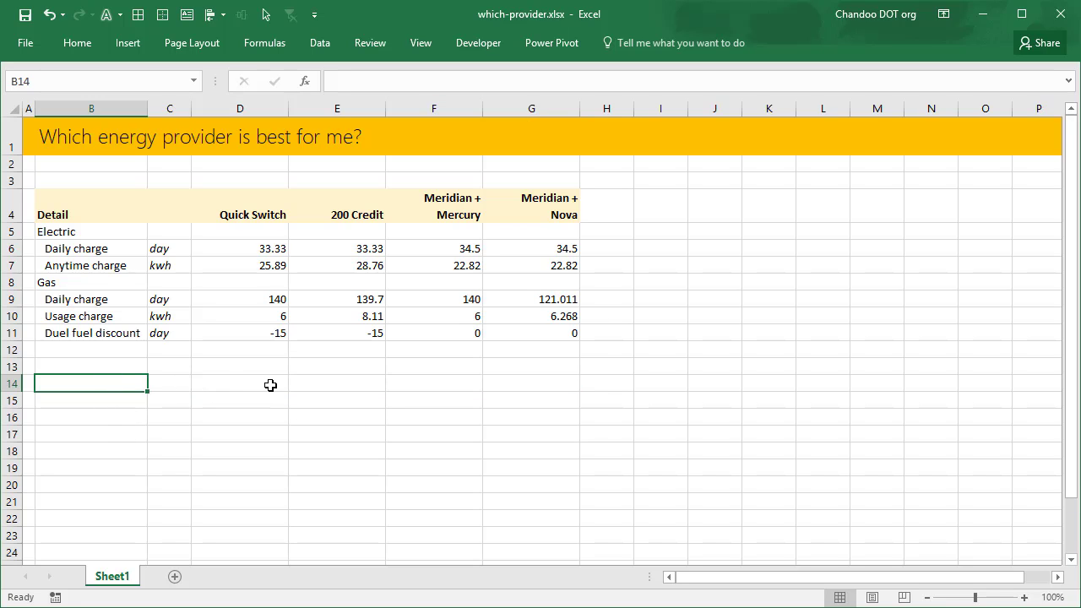
type("nsumption")
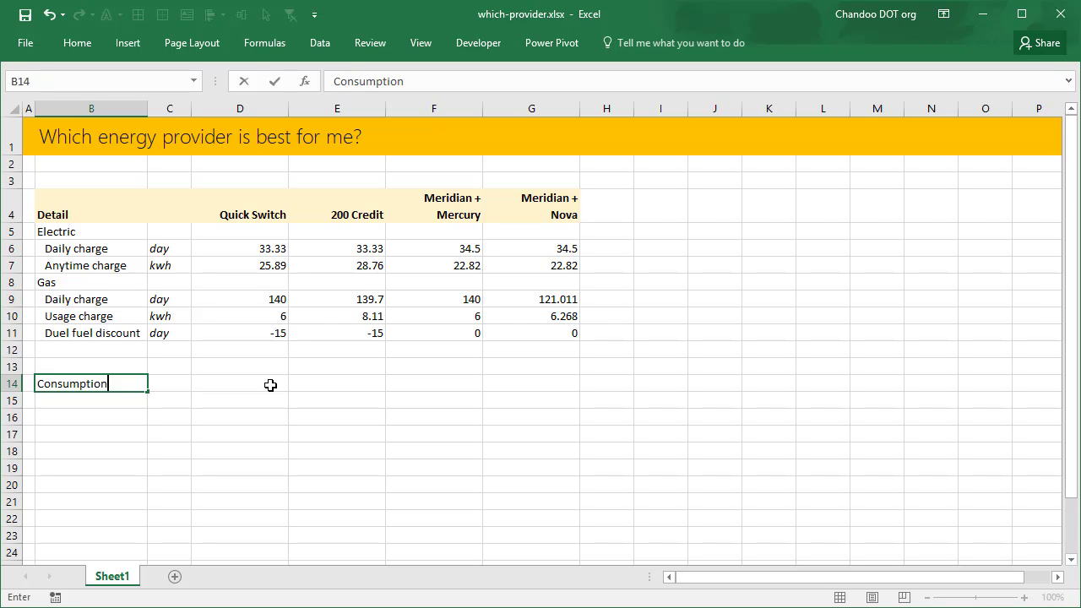
key("Return")
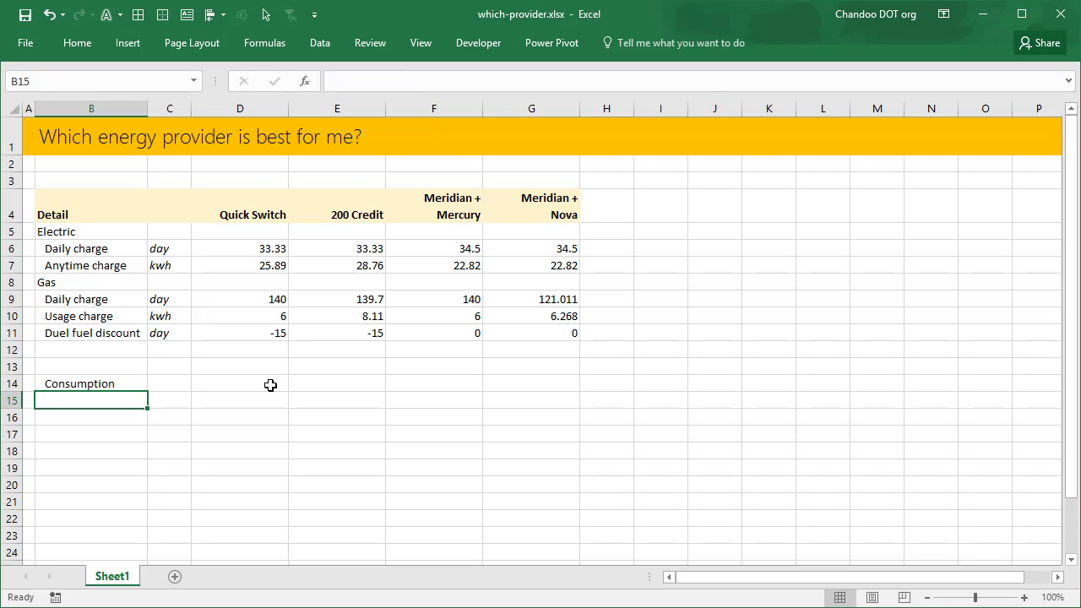
key("Up")
key("Down")
type("E")
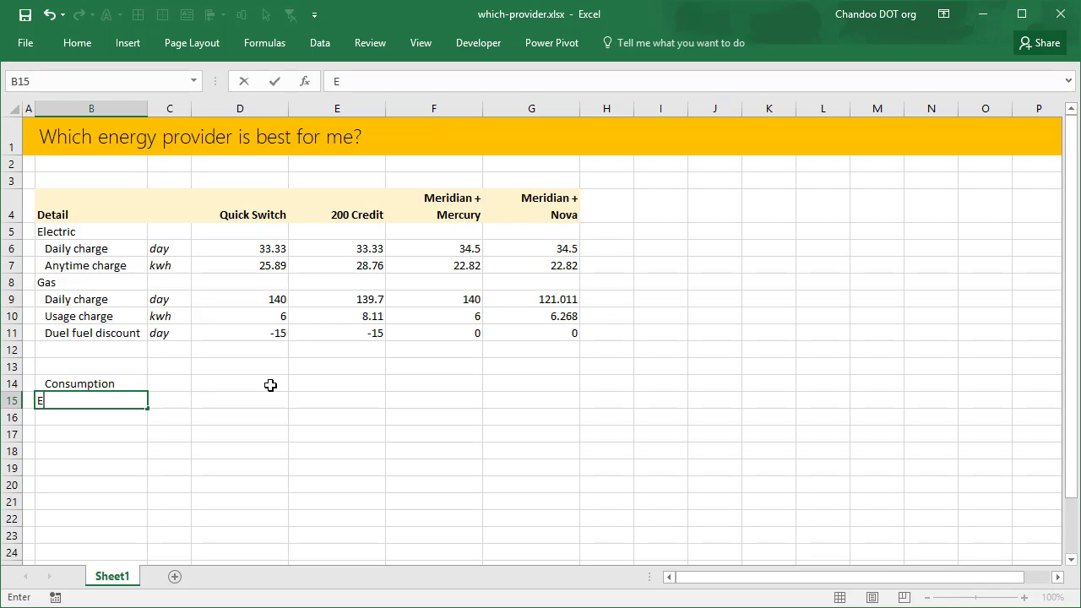
type("lectricity")
key("Tab")
type("Gas")
key("Return")
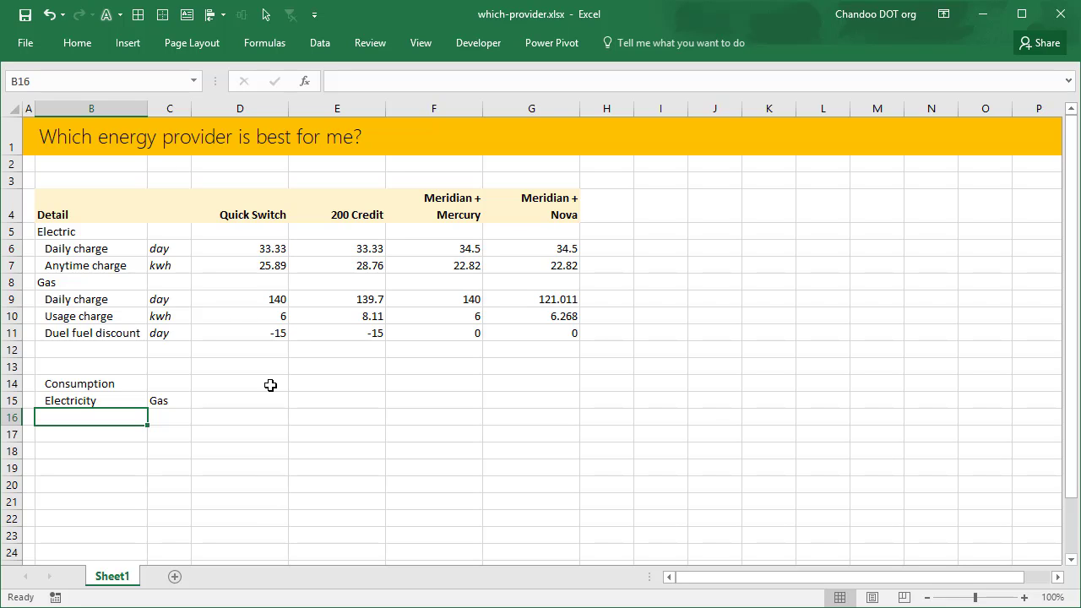
- Enter 500 as the first Electricity value in B16
type("500")
key("Return")
key("Up")
- Pin the ribbon and widen columns B and C to a shared width of 20
double_click(82, 45)
left_click_drag(130, 180, 152, 180)
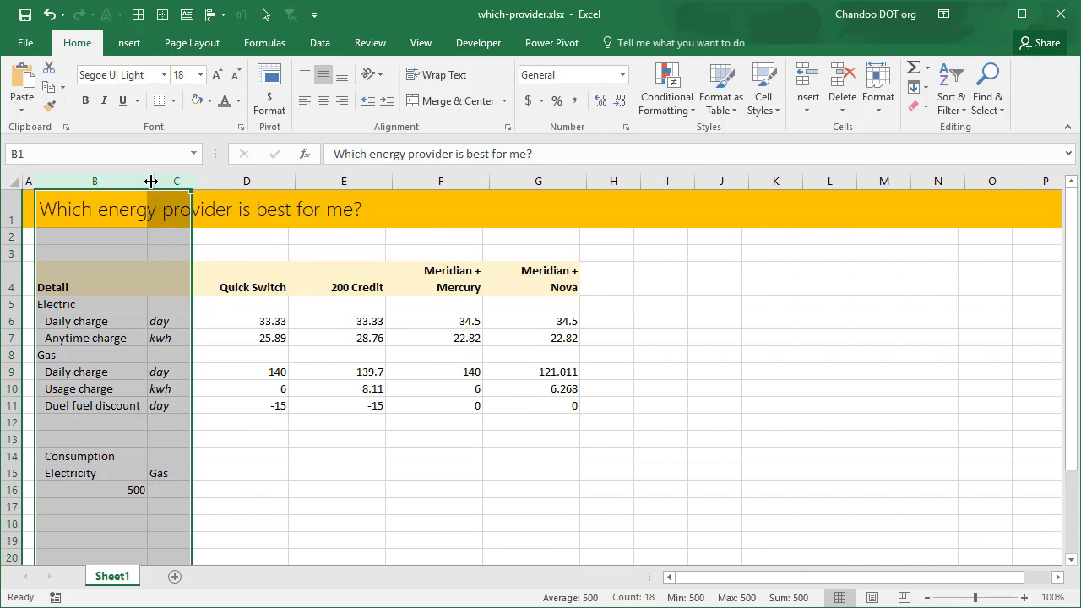
scroll(157, 326, "down", 3)
scroll(188, 344, "up", 2)
scroll(188, 343, "up", 1)
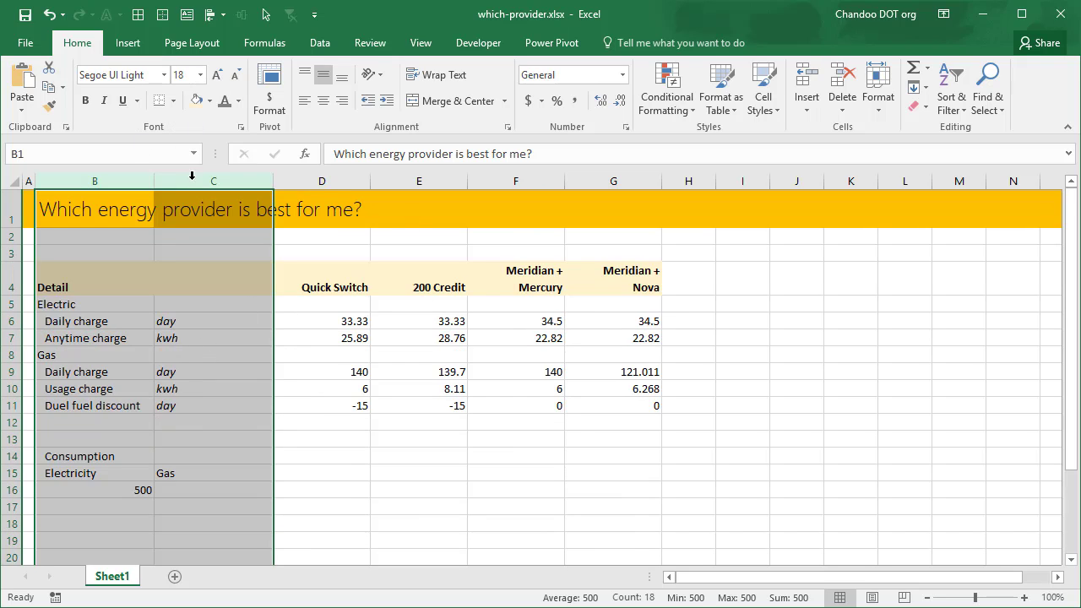
- Enter the remaining Electricity values 450, 550, 600 and 800 below 500
left_click(116, 507)
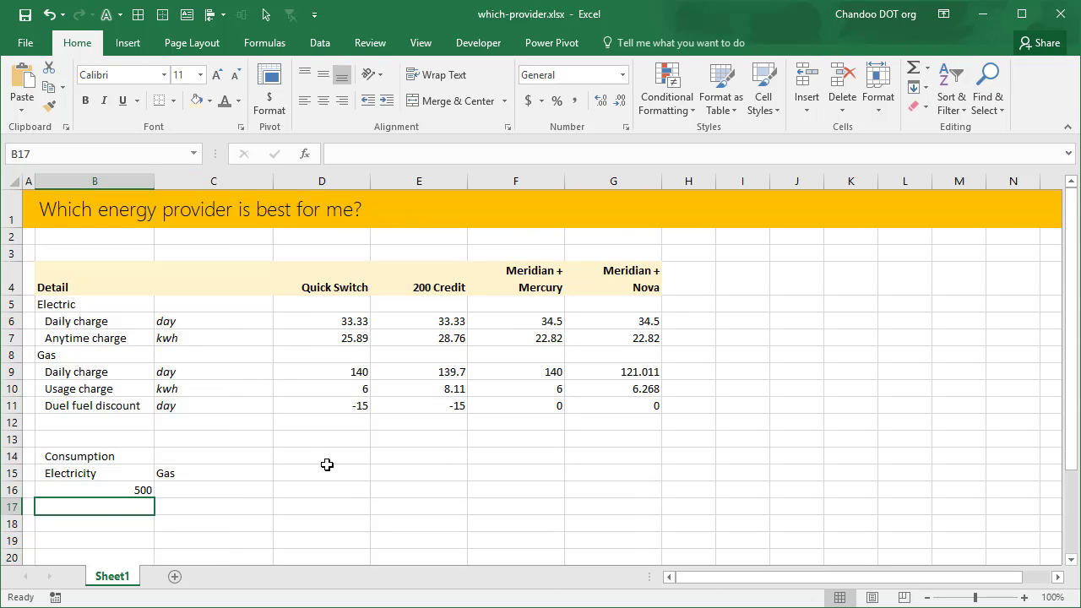
key("Up")
key("Down")
type("450")
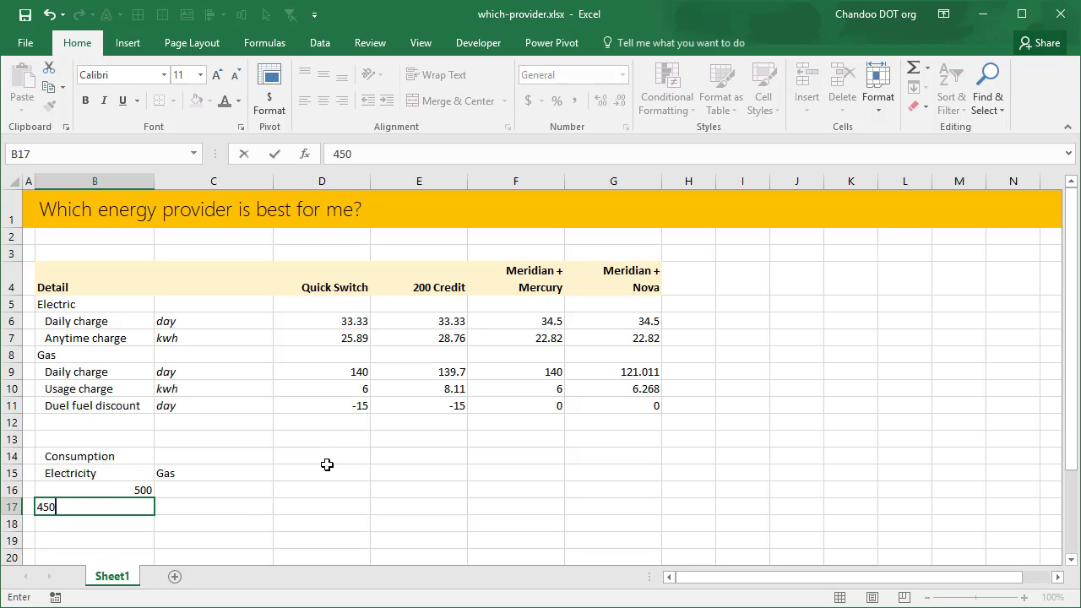
key("Return")
type("550")
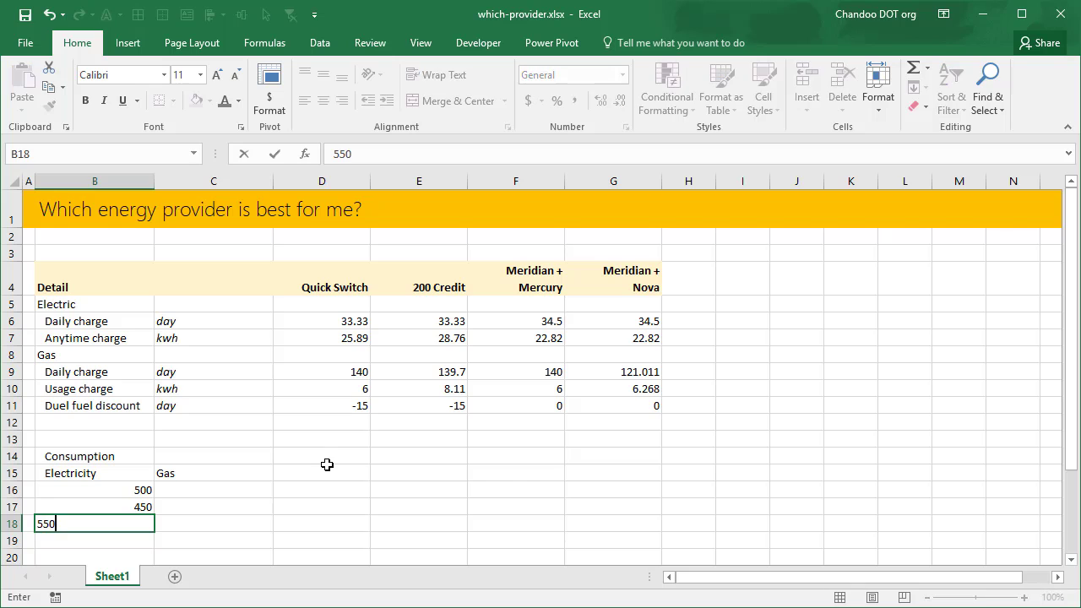
key("Return")
type("600")
key("Return")
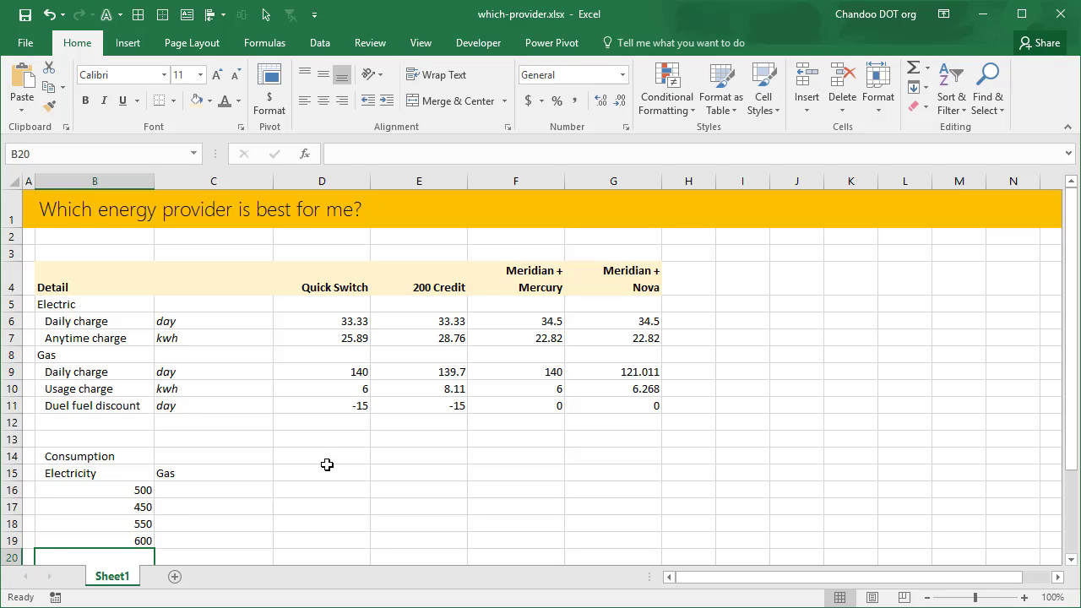
scroll(326, 465, "down", 2)
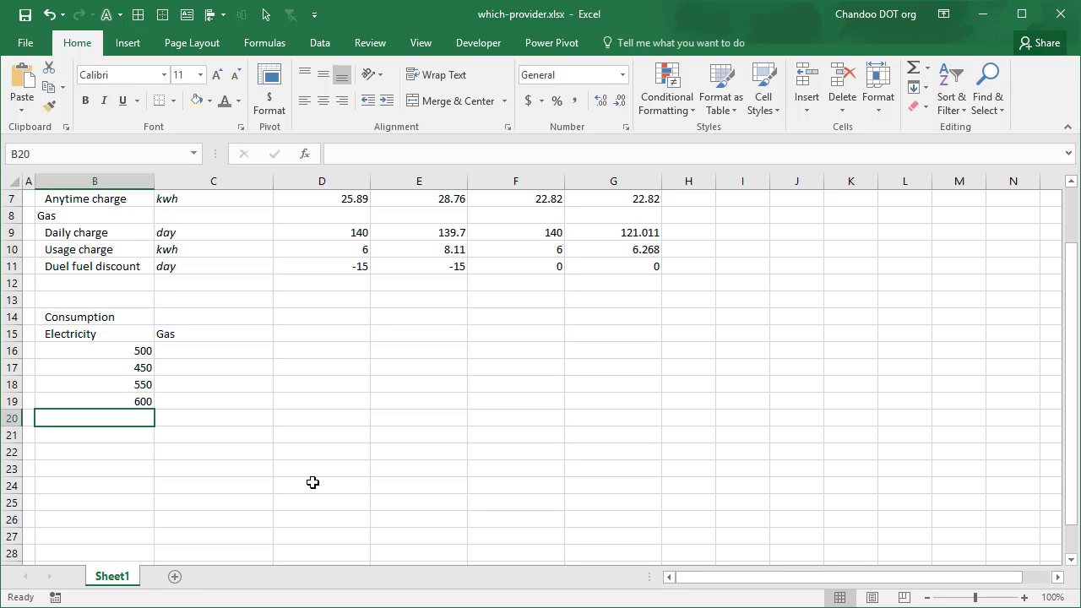
type("800")
key("Return")
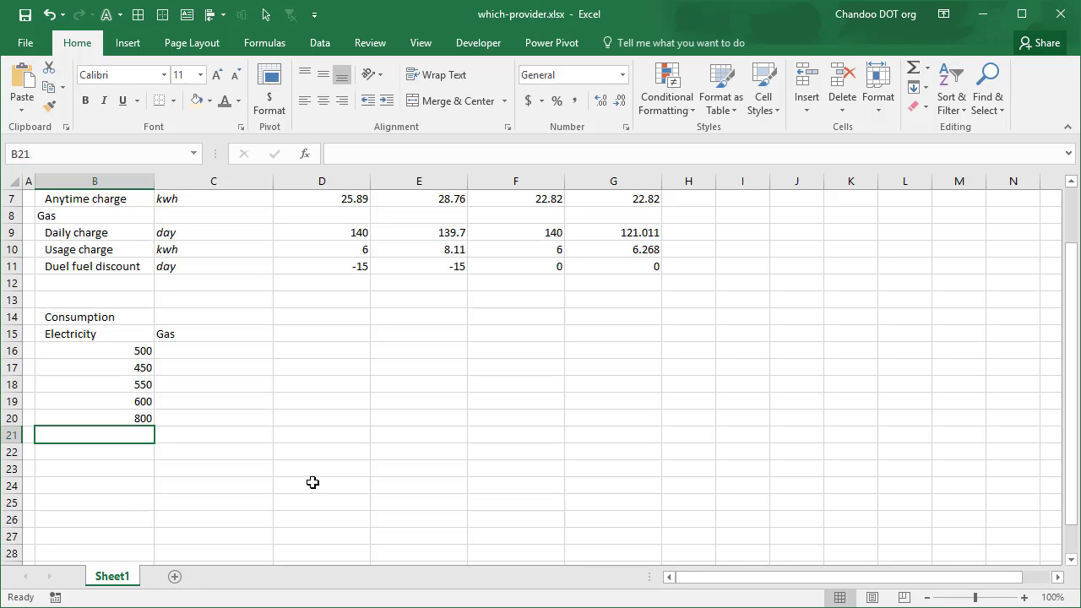
scroll(188, 384, "down", 1)
scroll(193, 385, "up", 3)
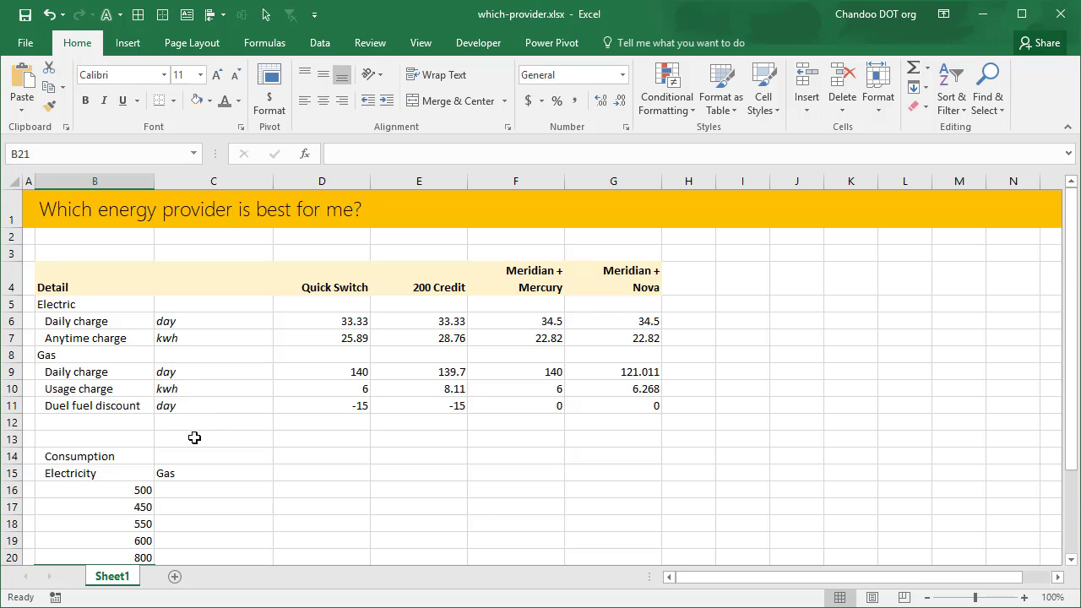
scroll(194, 432, "down", 1)
left_click(193, 422)
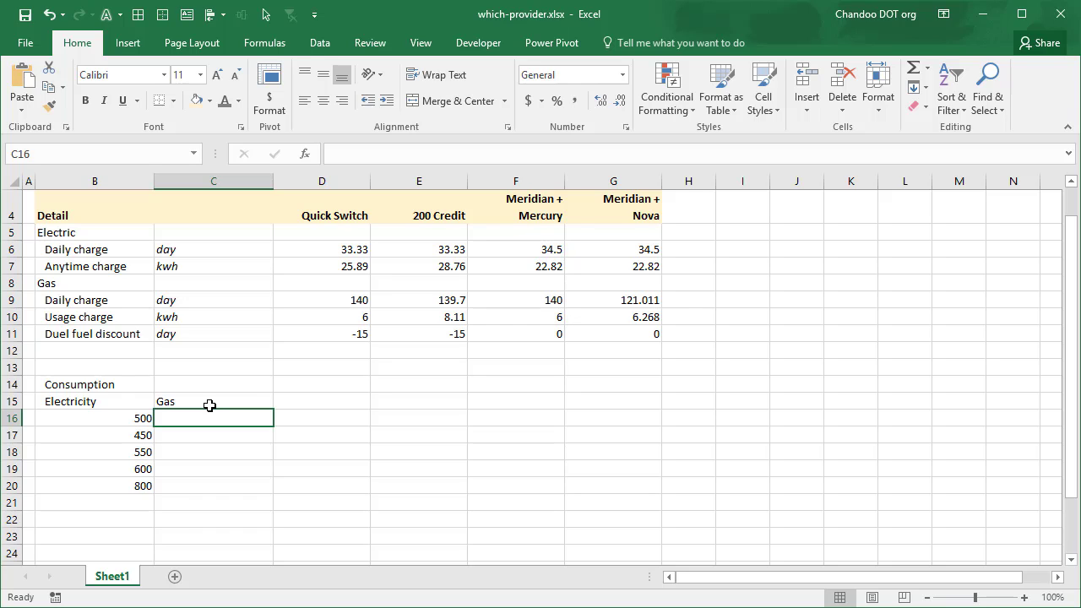
- Enter 1200 in C16 and fill it down through C20
type("1200")
key("Return")
left_click(250, 417)
left_click_drag(272, 426, 261, 490)
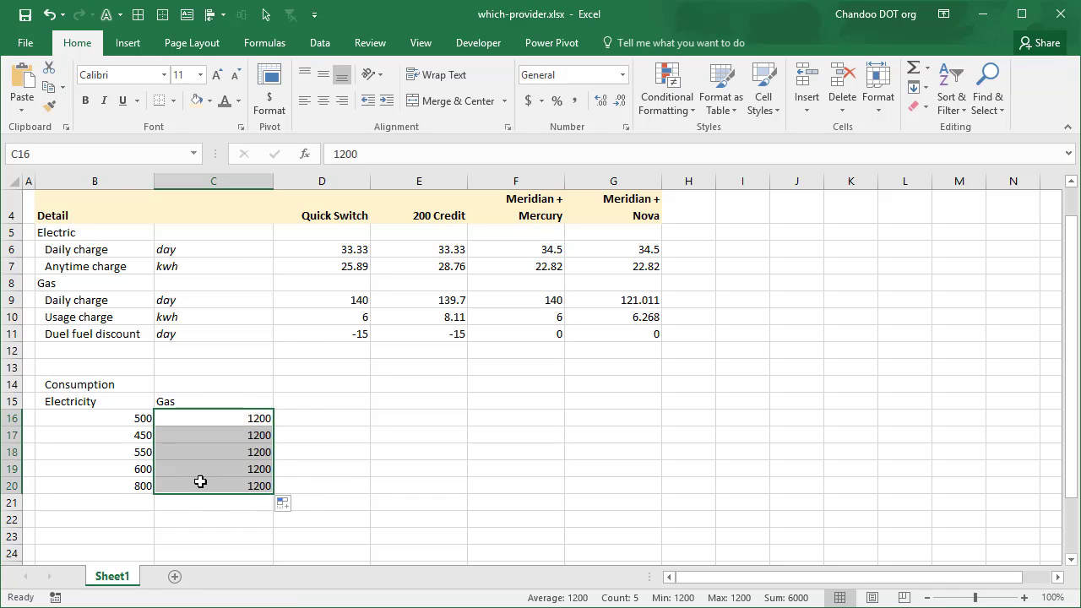
- Copy B16:C20 to row 21 and change its gas values to 1000
left_click_drag(138, 422, 209, 483)
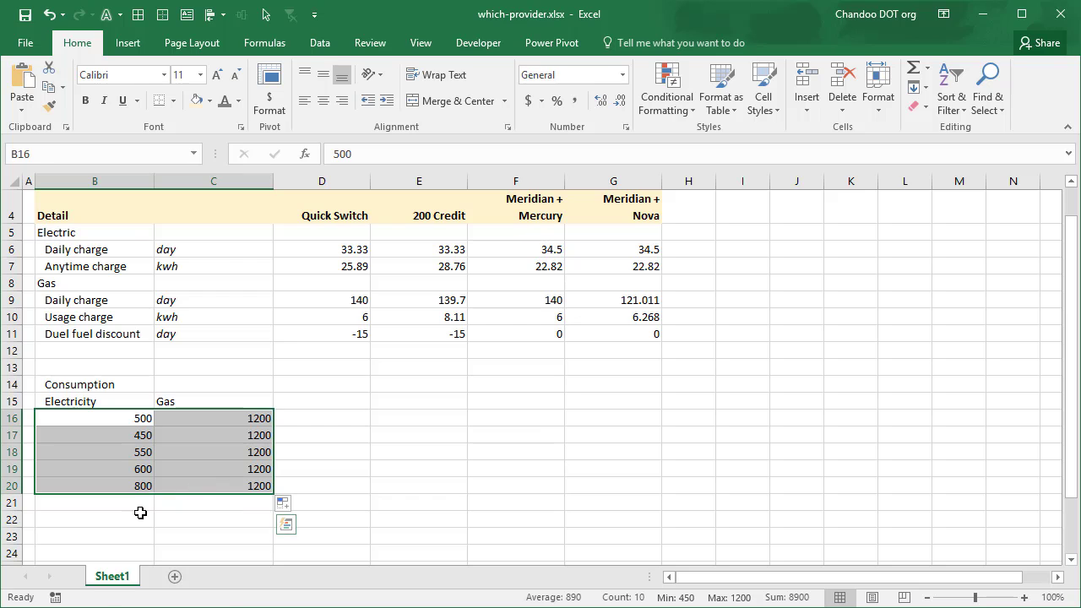
key("ctrl+c")
left_click(128, 504)
key("ctrl+v")
left_click(244, 505)
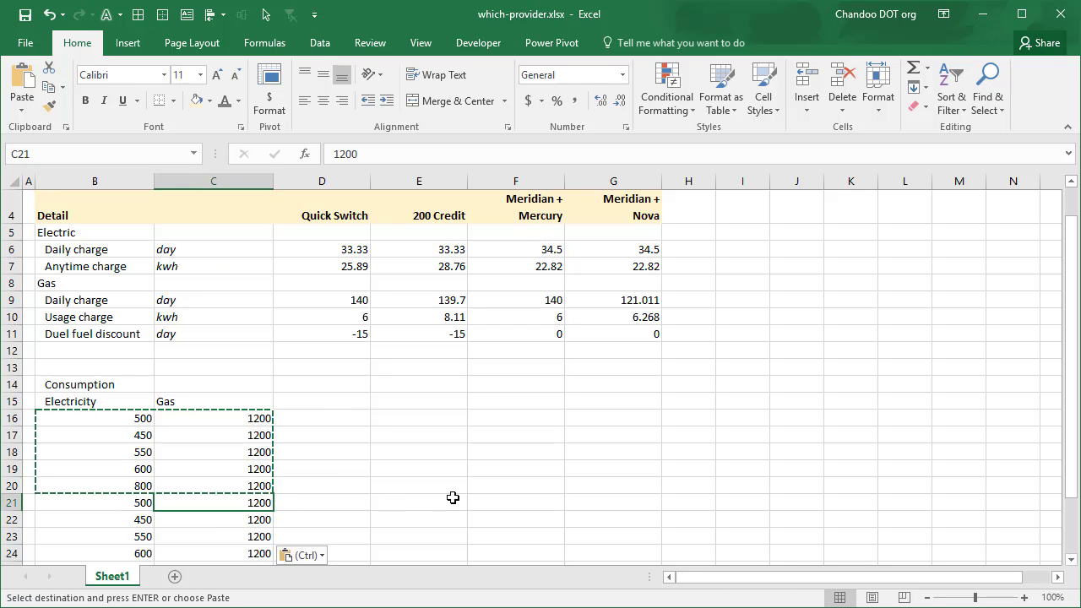
type("1000")
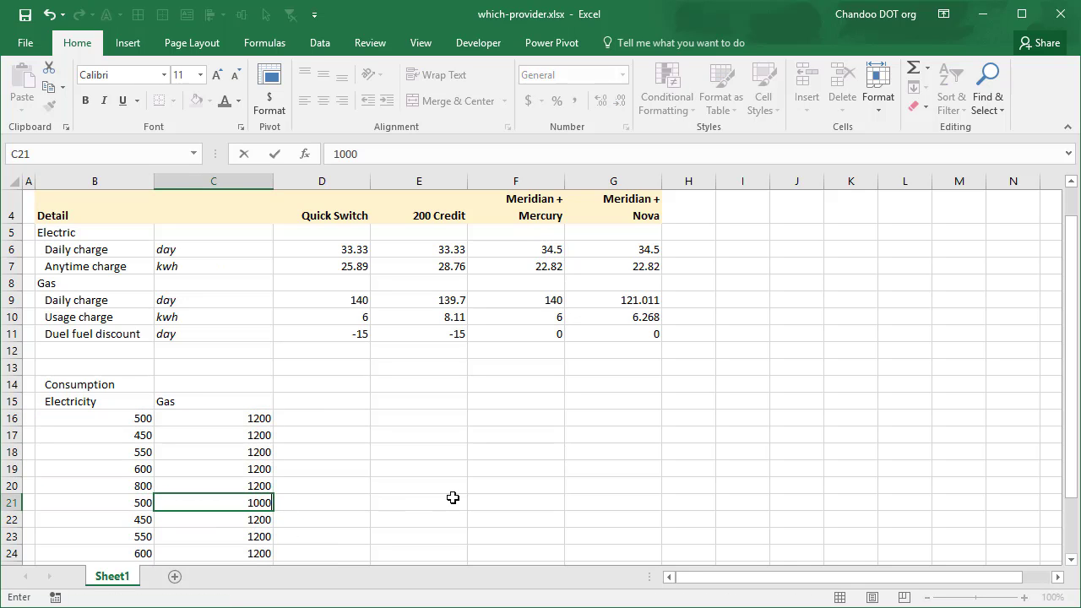
key("Return")
scroll(453, 498, "down", 3)
left_click(258, 334)
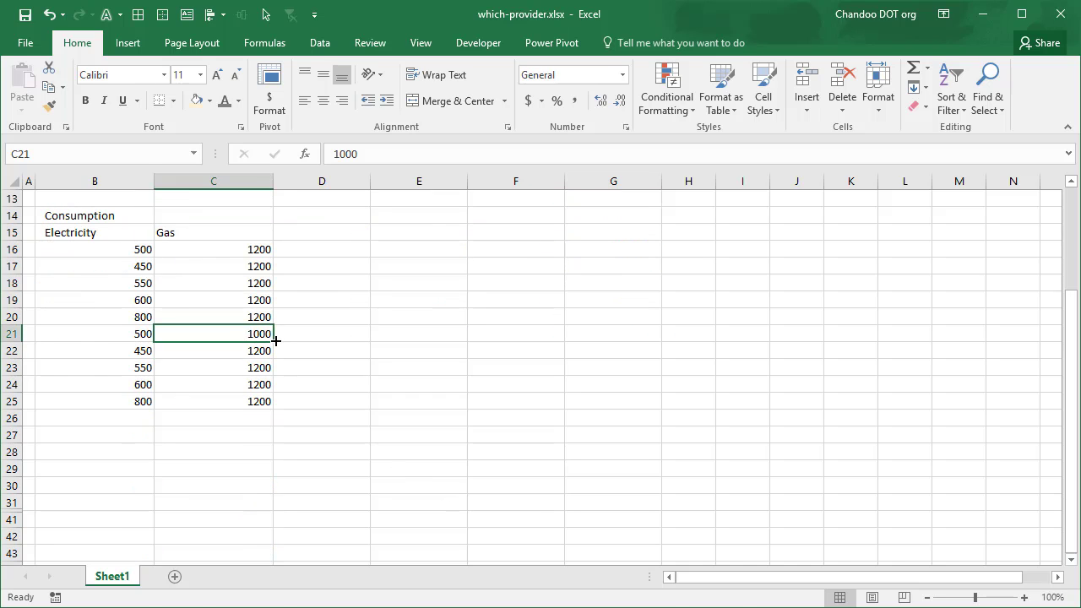
double_click(273, 342)
- Copy the block again to row 26 and change its gas values to 1500
left_click_drag(132, 337, 244, 404)
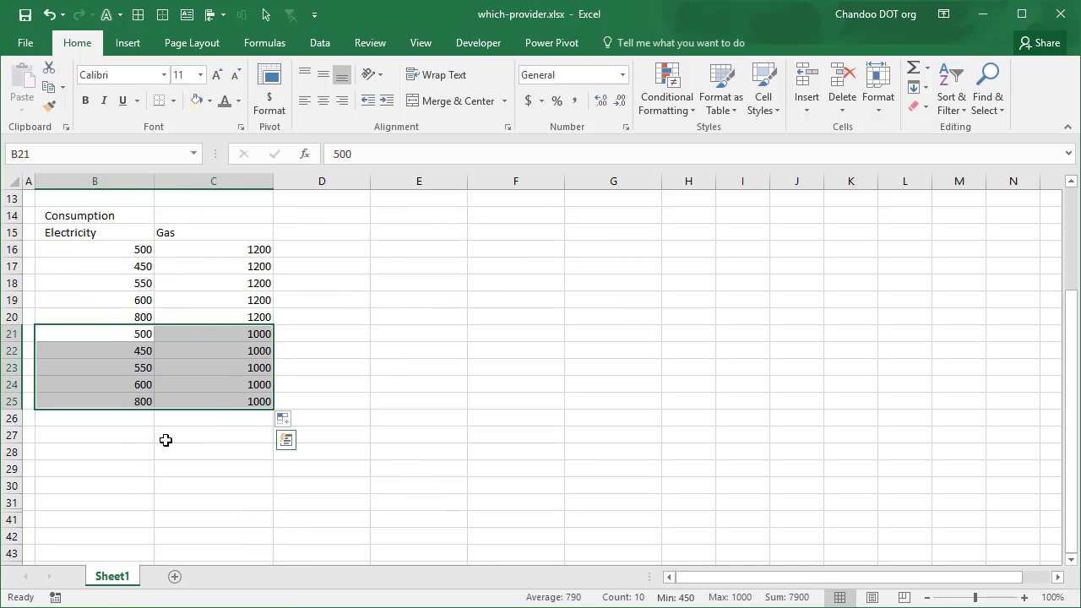
key("ctrl+c")
left_click(129, 422)
key("ctrl+v")
left_click(253, 420)
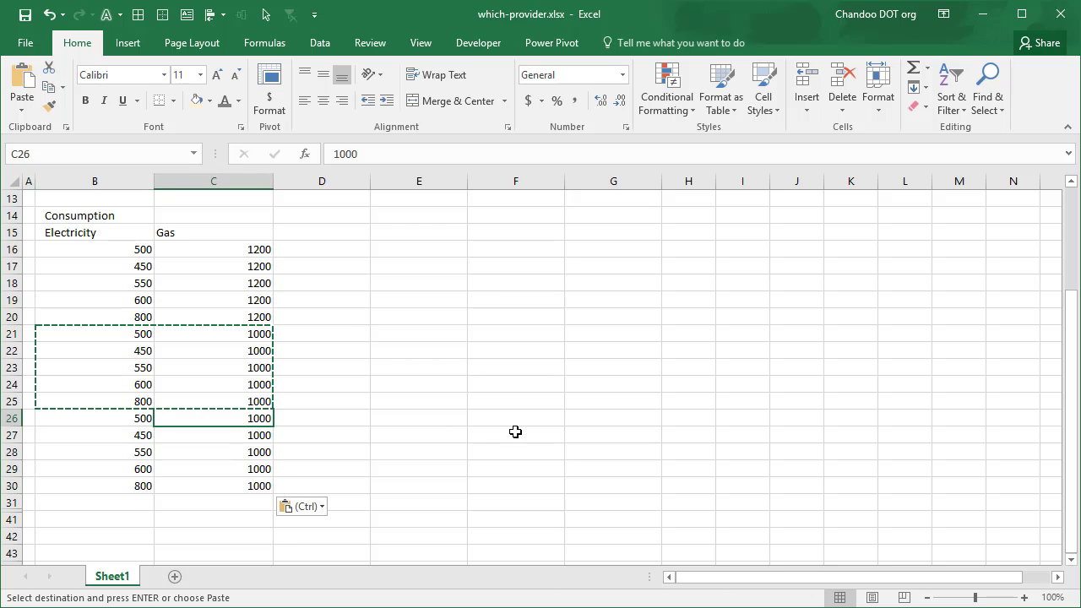
type("1500")
key("Return")
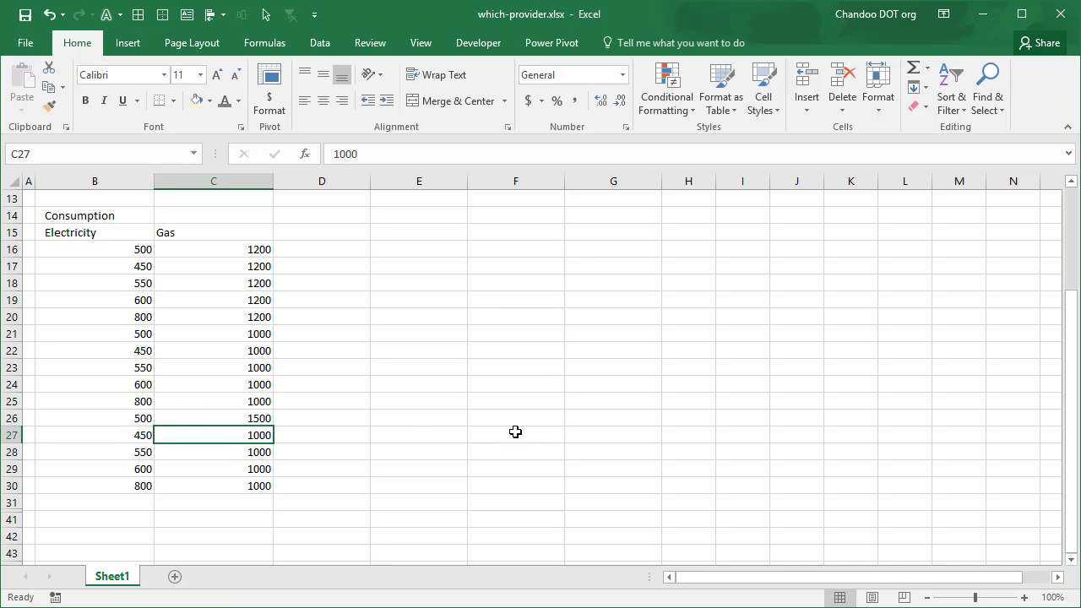
left_click(264, 421)
double_click(273, 427)
left_click(341, 431)
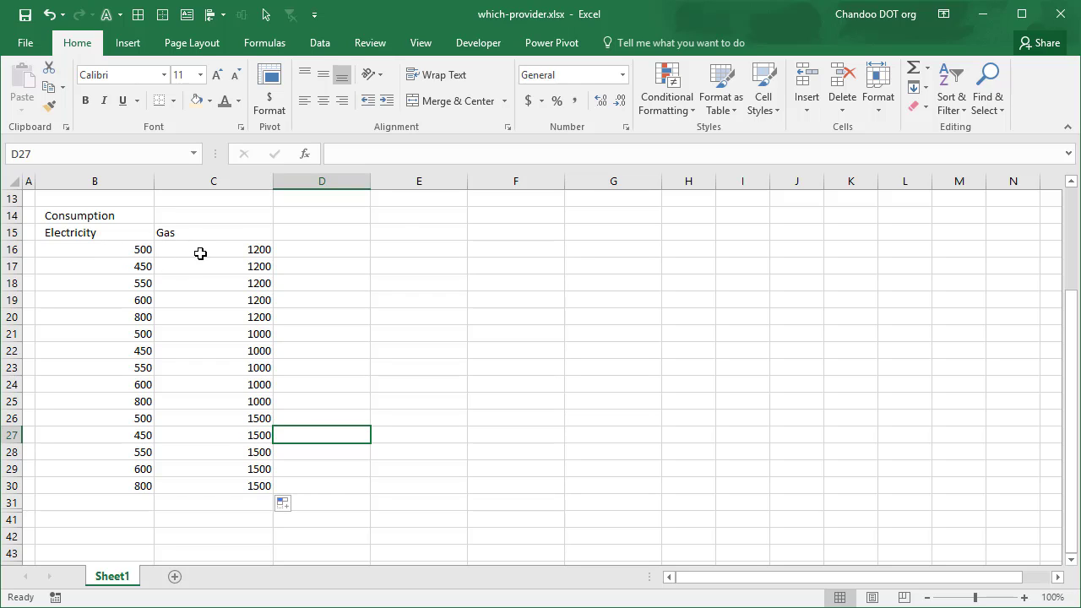
left_click_drag(253, 253, 258, 316)
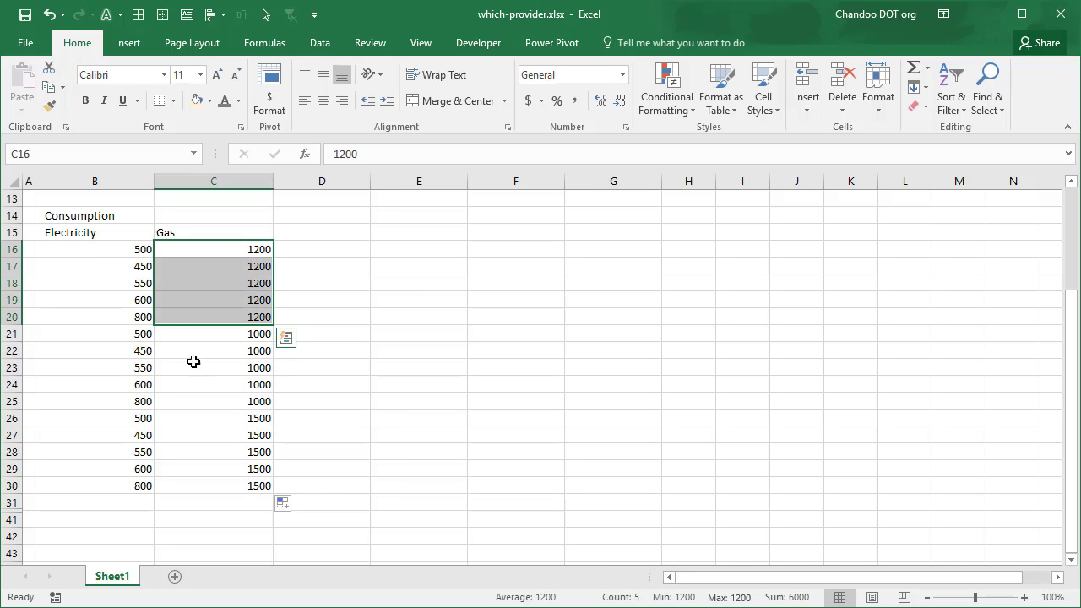
- Select D16 under Quick Switch and begin the cost formula =30*(
left_click(336, 234)
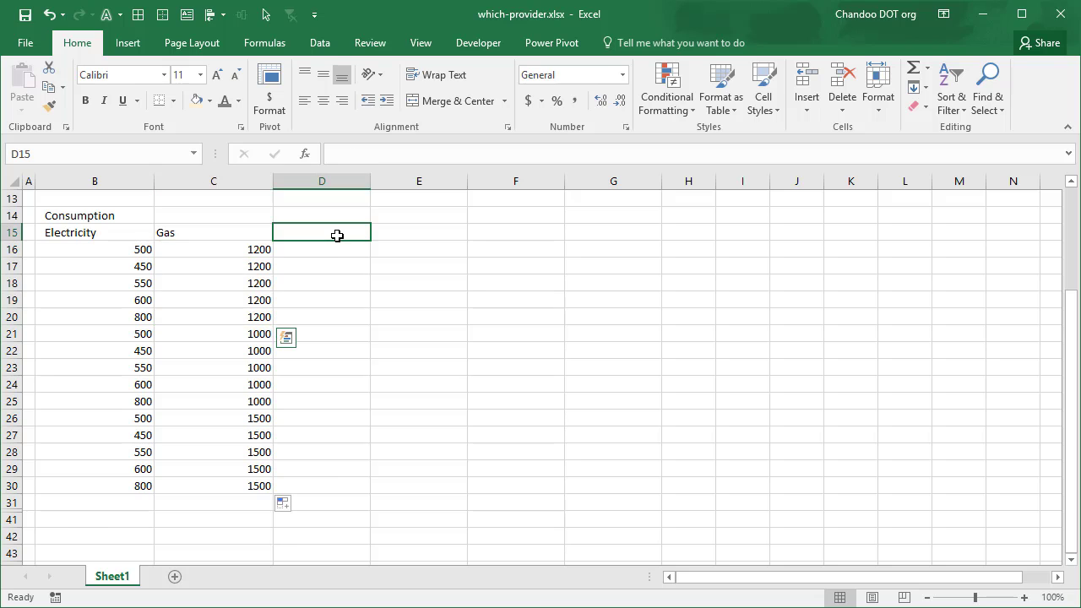
scroll(410, 285, "up", 4)
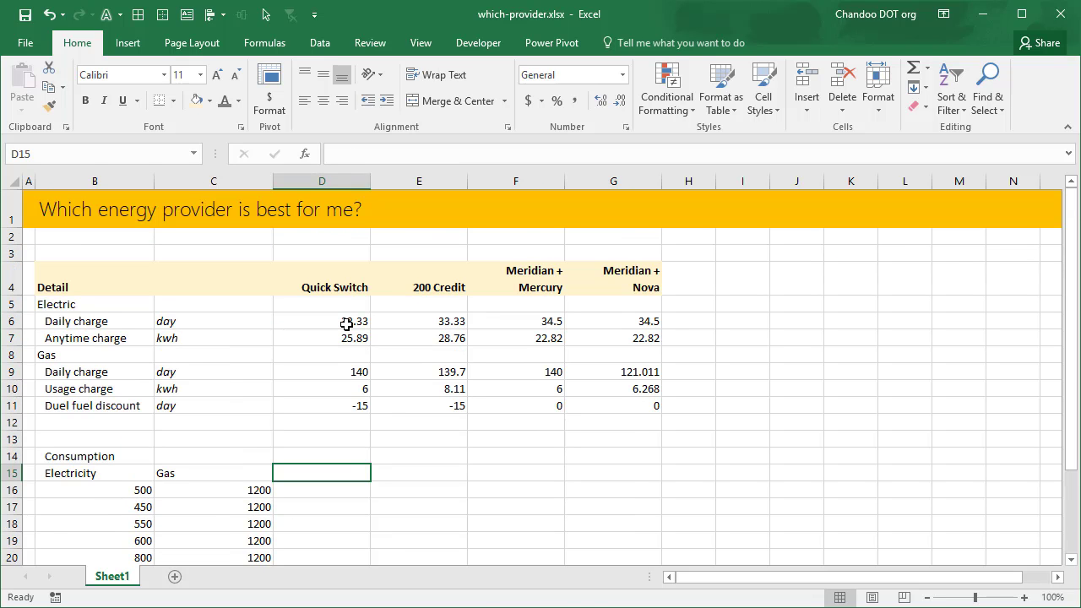
key("Down")
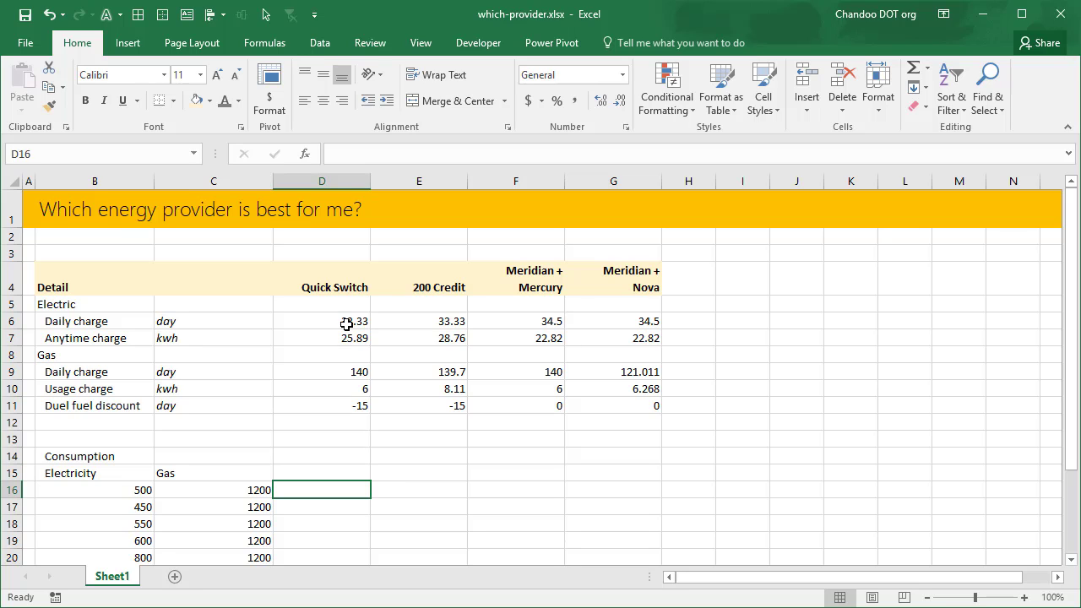
type("=")
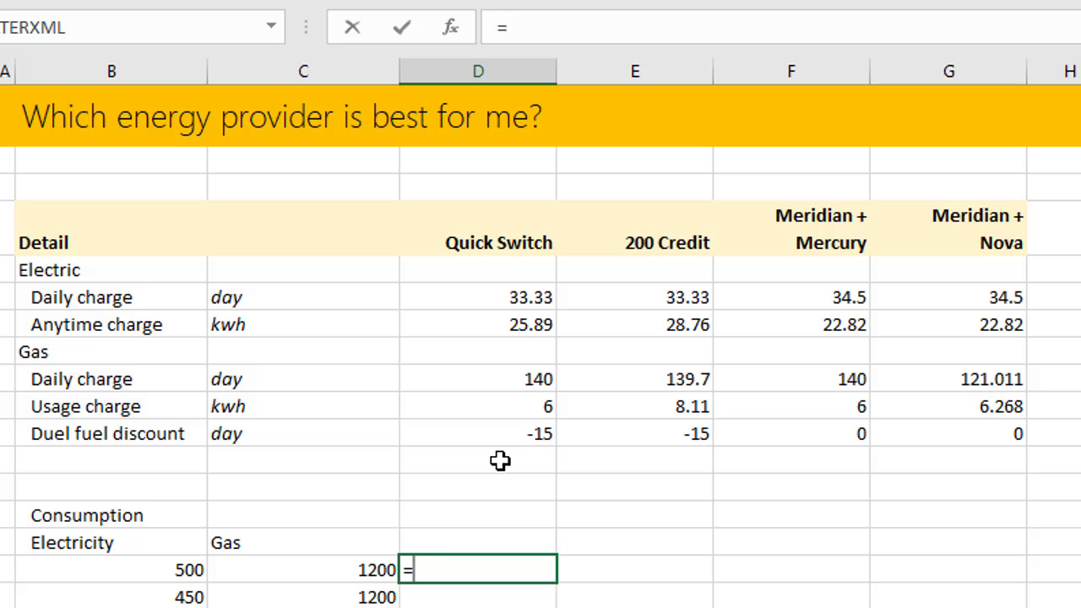
type("30*(")
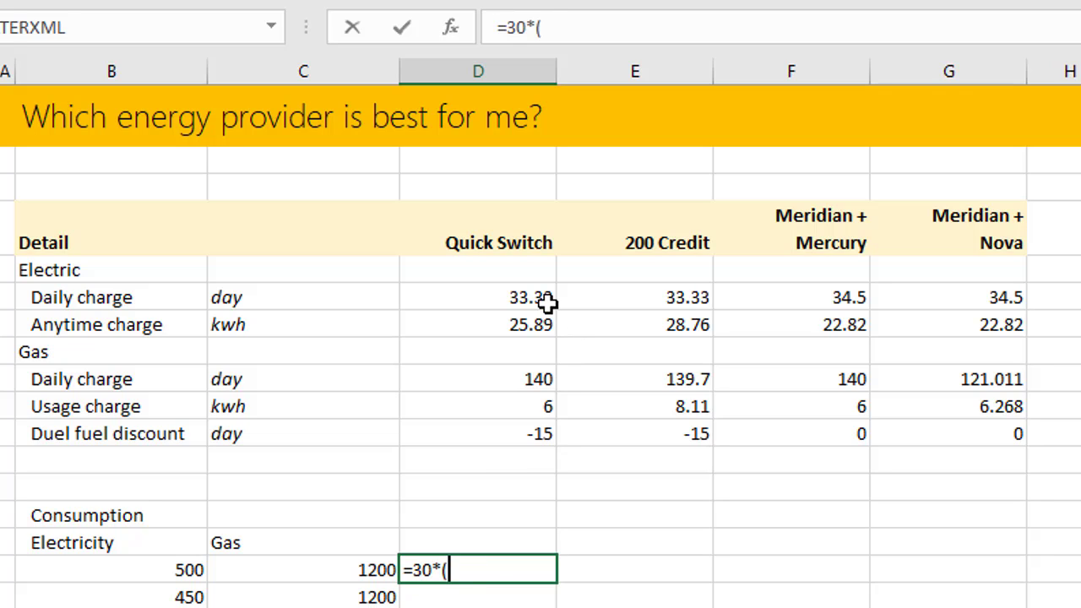